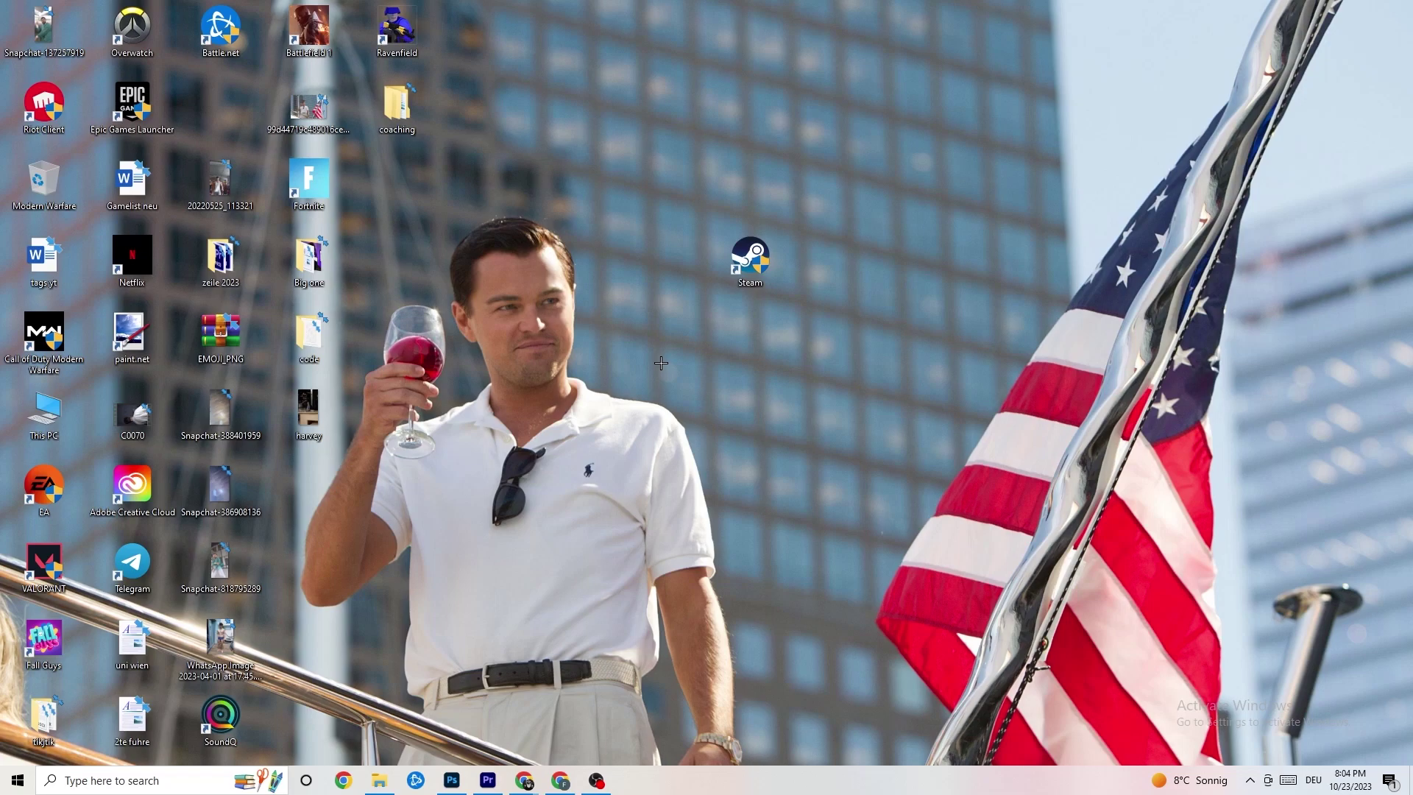
- Review the compatibility mode list and related settings of the Steam desktop shortcut, and confirm its properties
left_click_drag(750, 259, 658, 319)
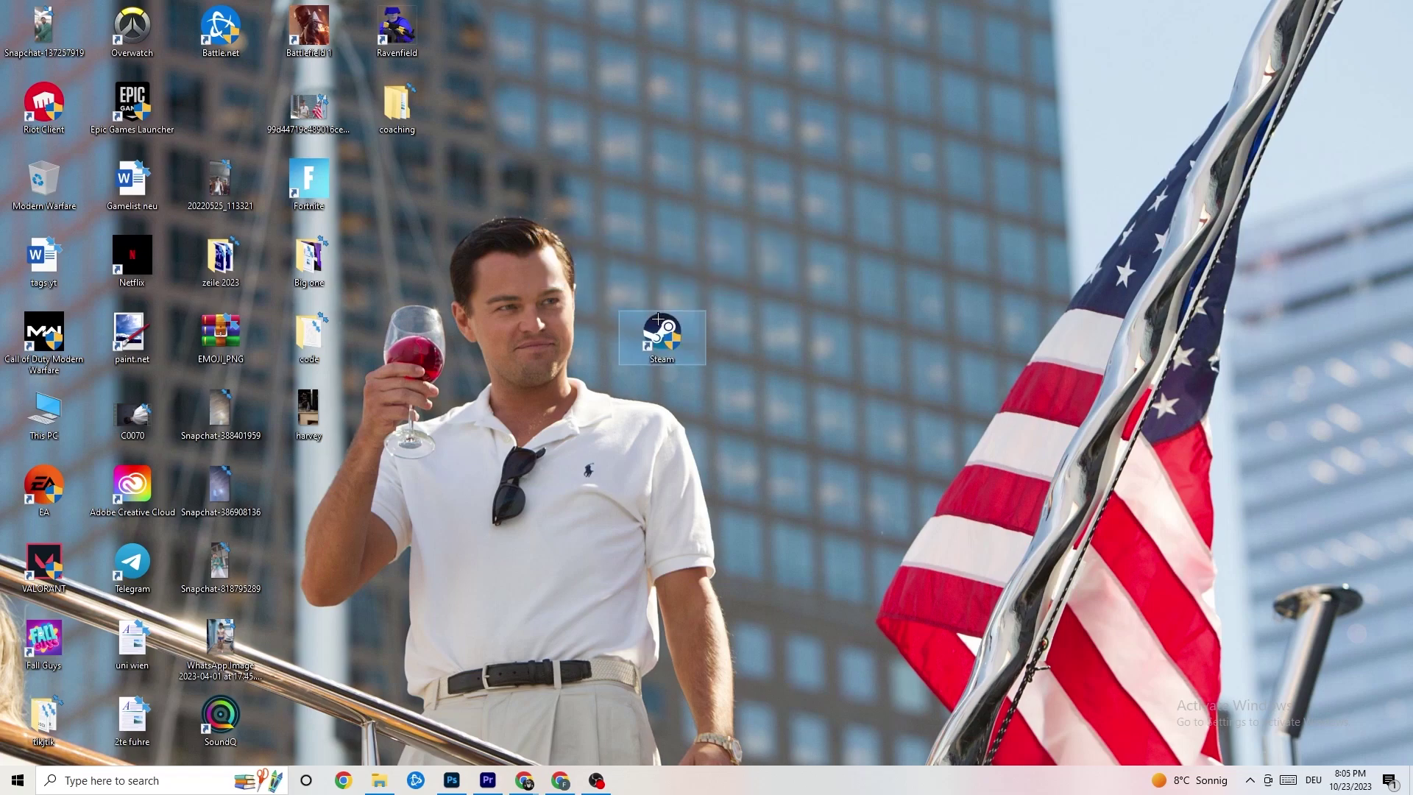
right_click(667, 341)
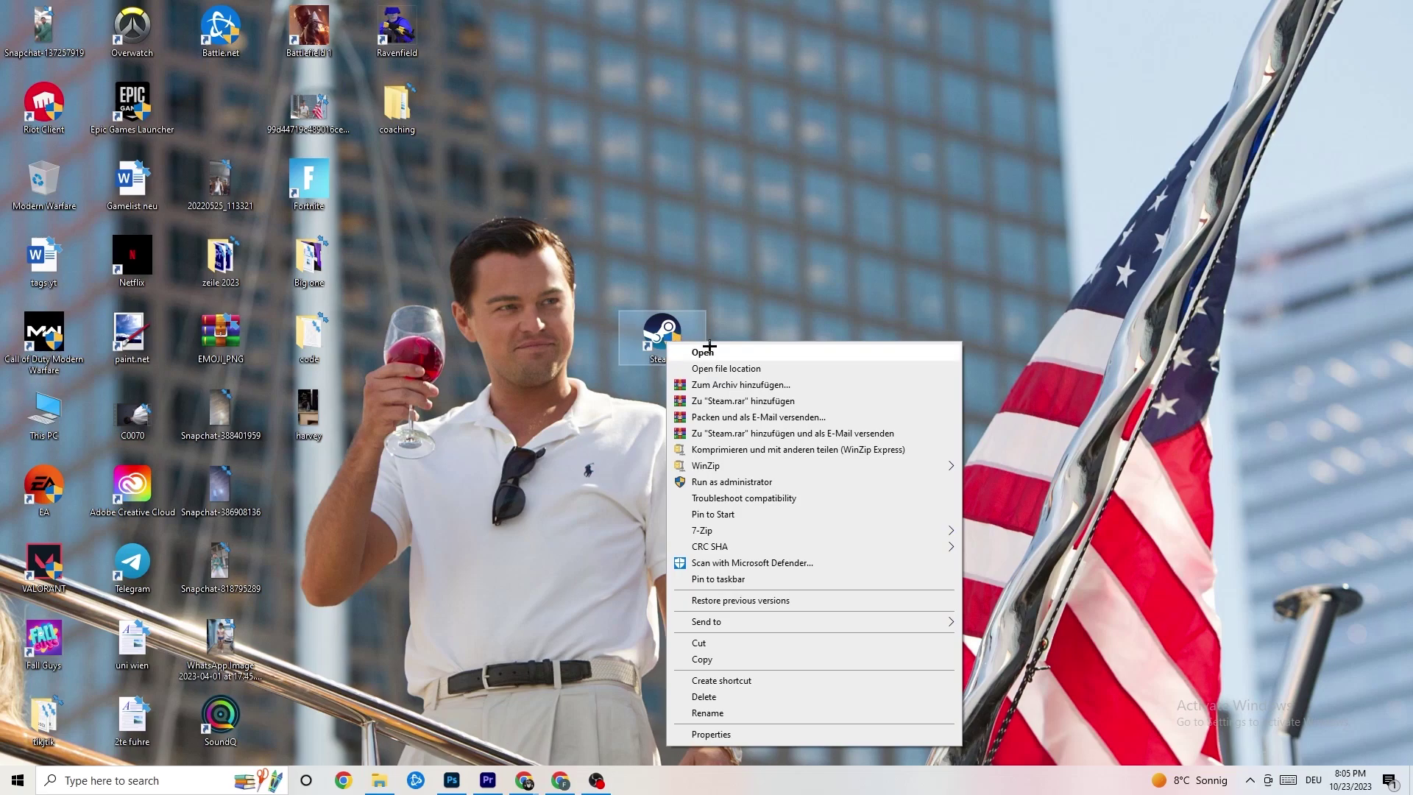
left_click(754, 733)
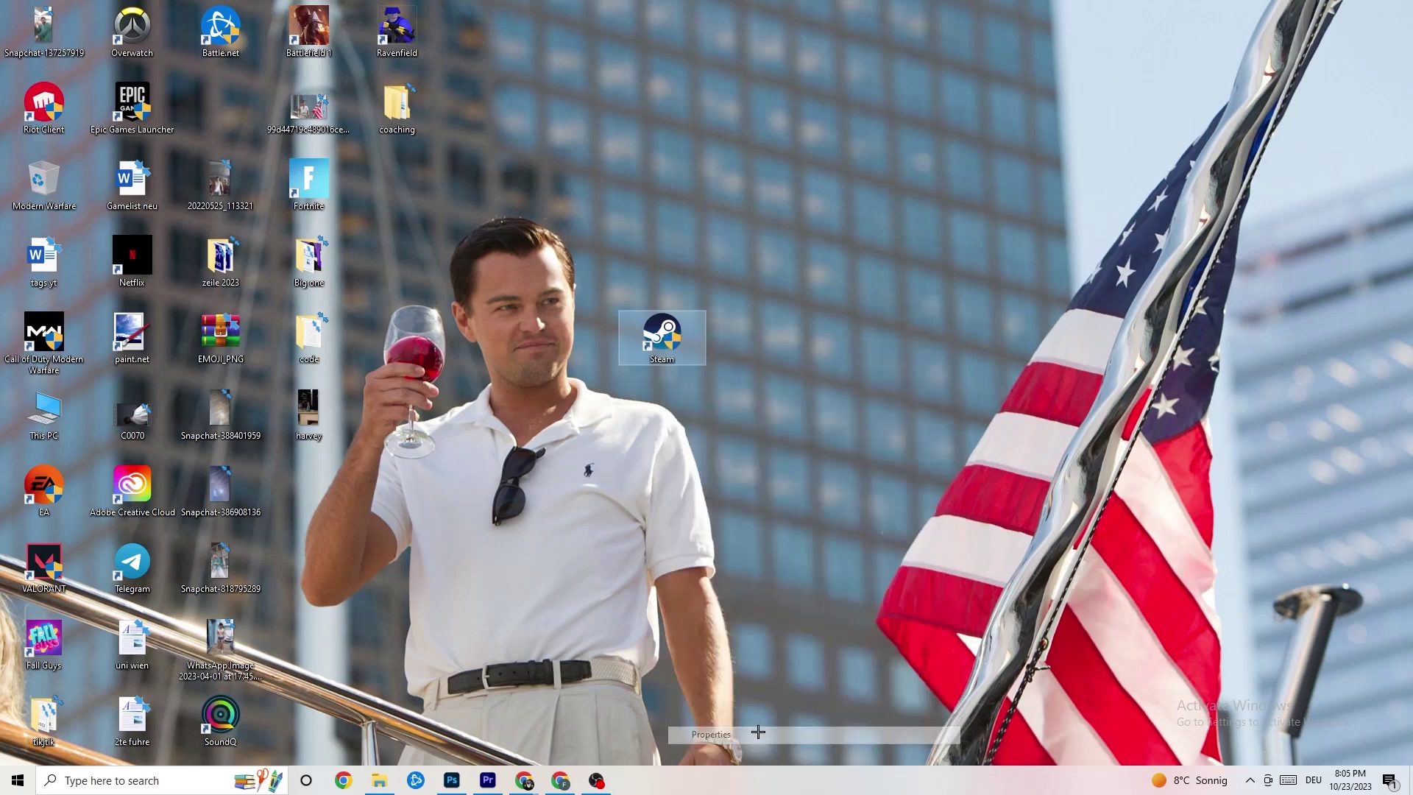
left_click_drag(779, 353, 663, 197)
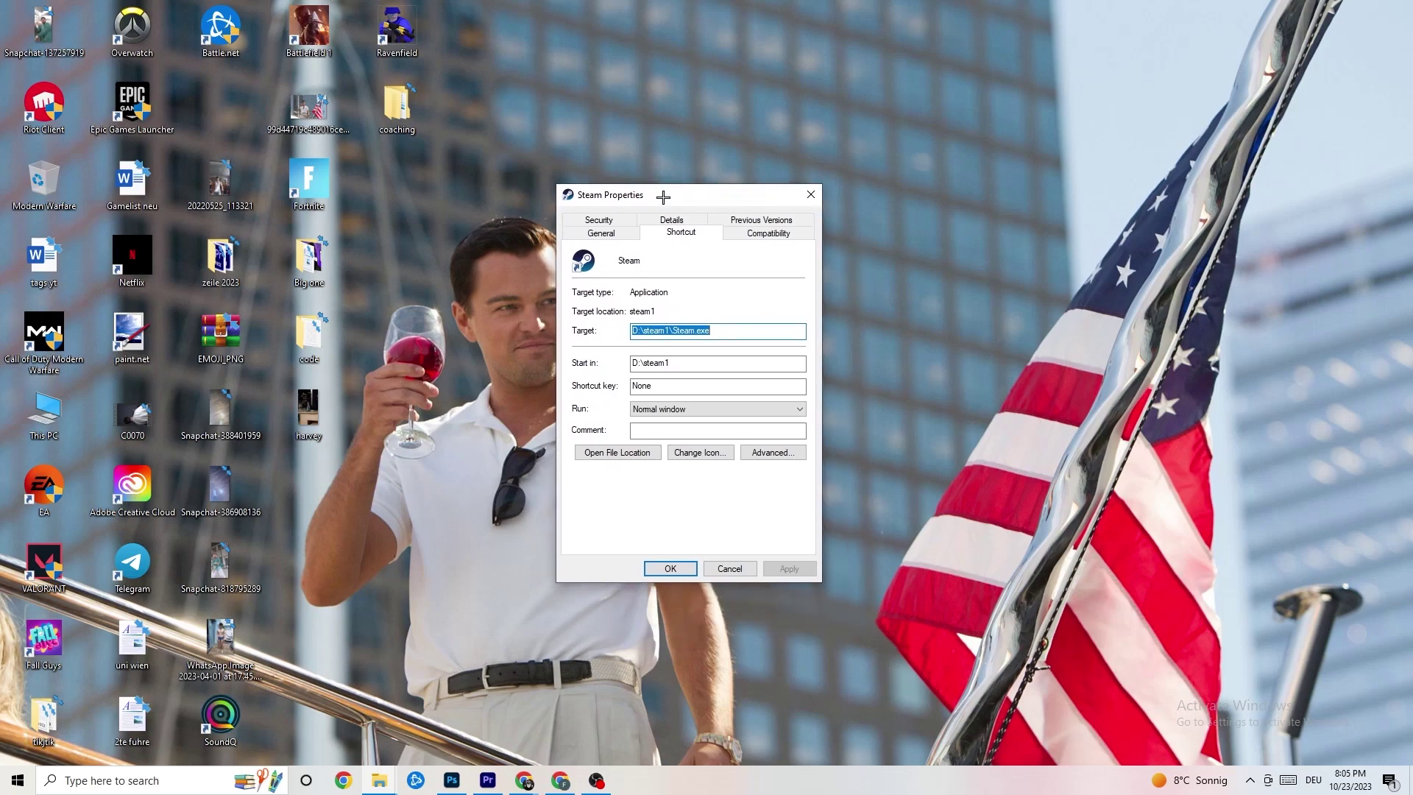
left_click(763, 234)
left_click_drag(709, 198, 679, 100)
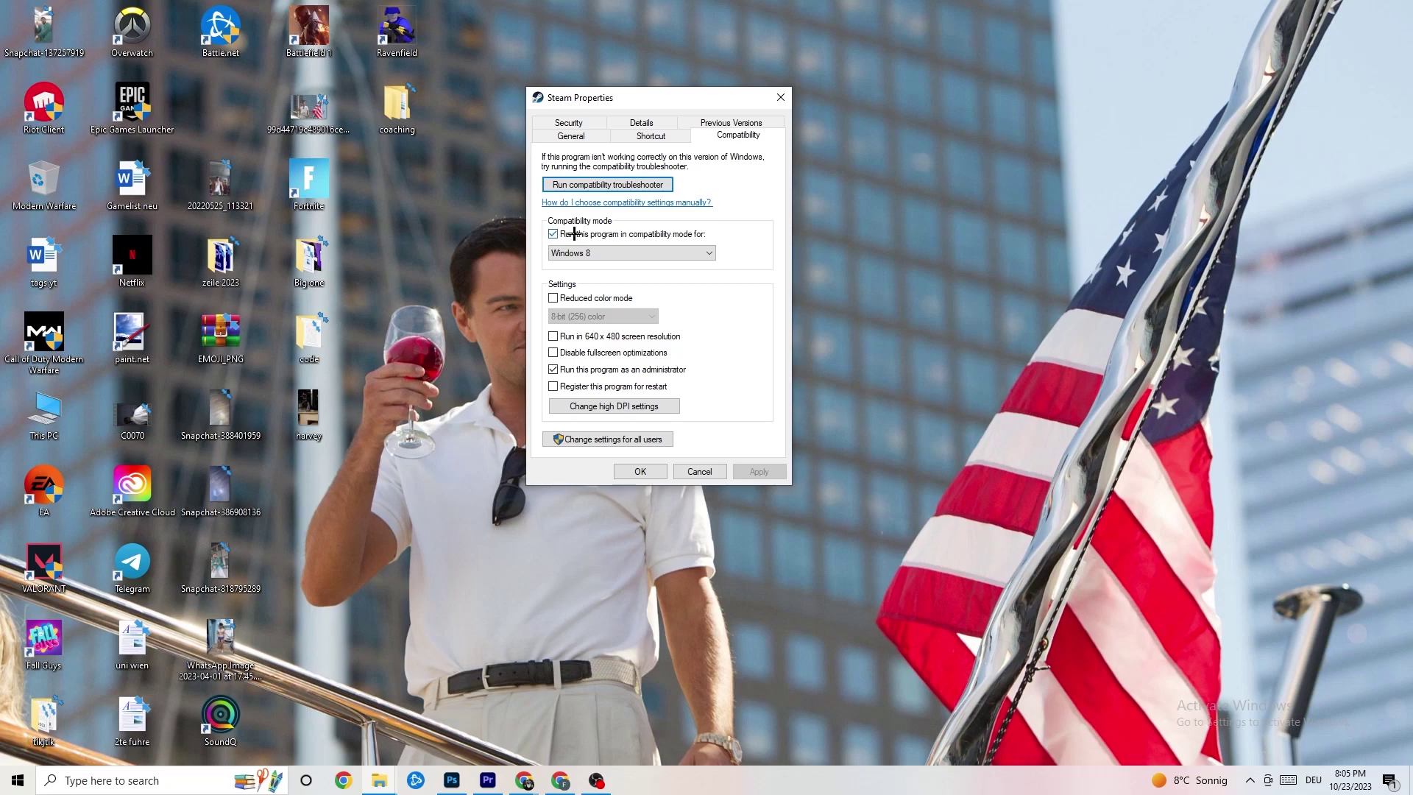
left_click(703, 249)
left_click(732, 239)
left_click(643, 470)
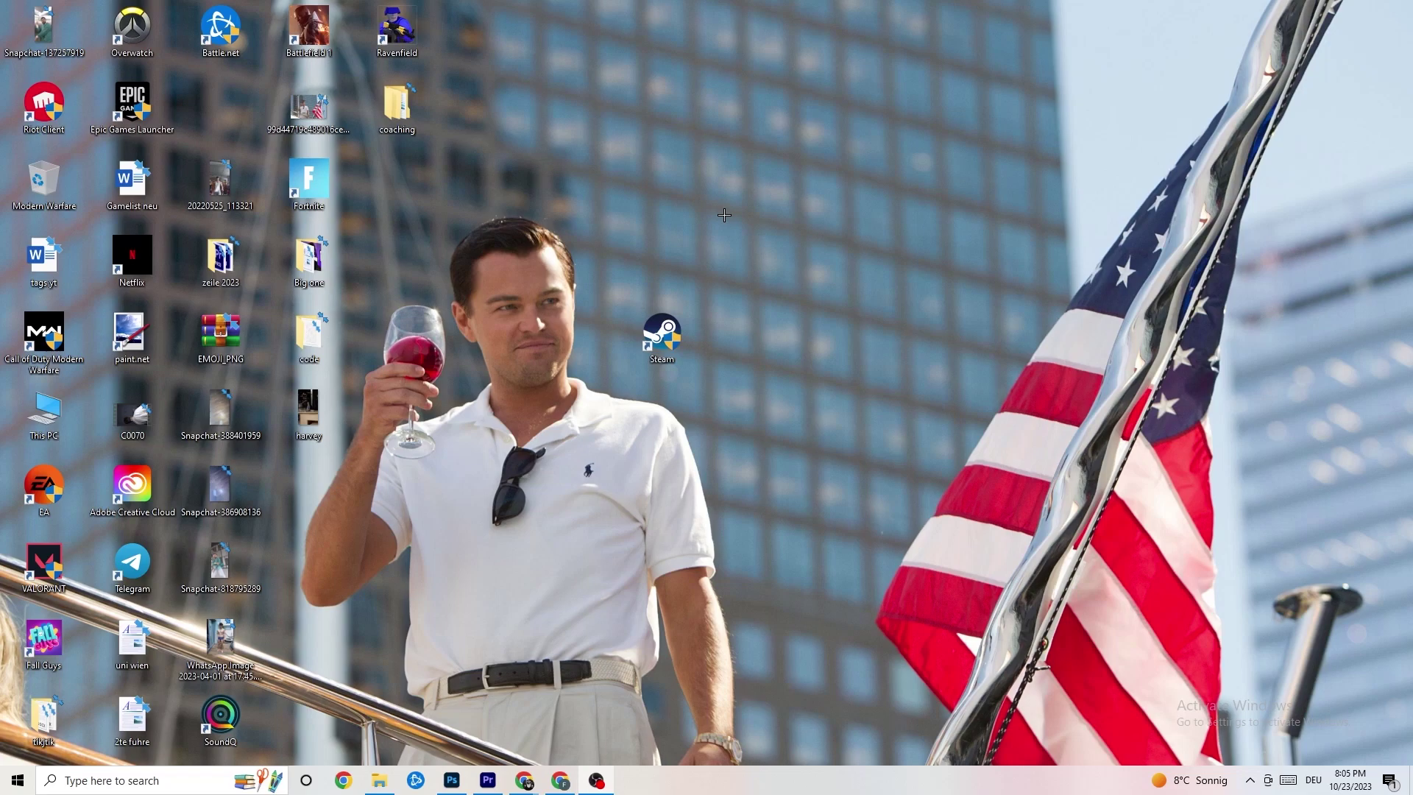
left_click_drag(673, 335, 666, 195)
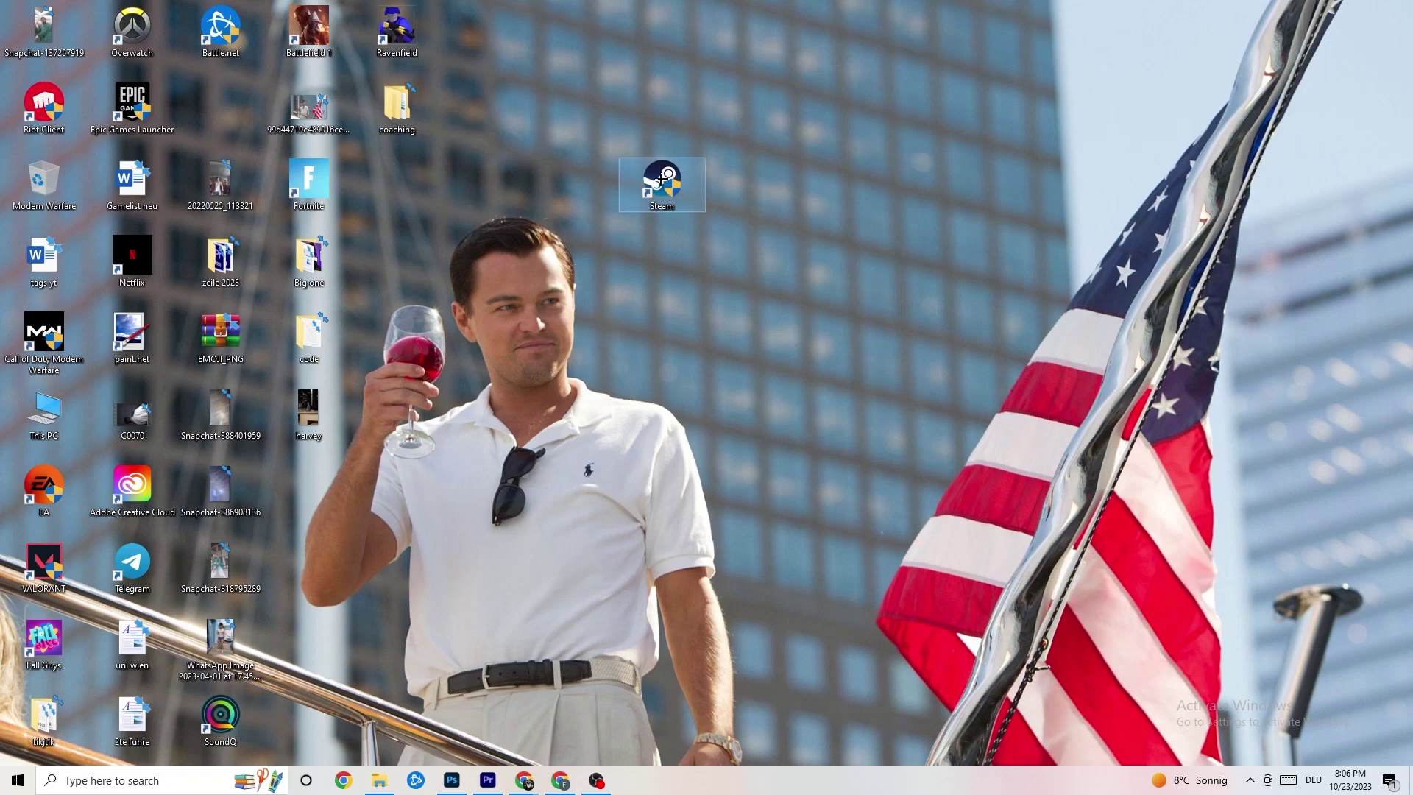
left_click_drag(662, 179, 578, 256)
left_click(612, 201)
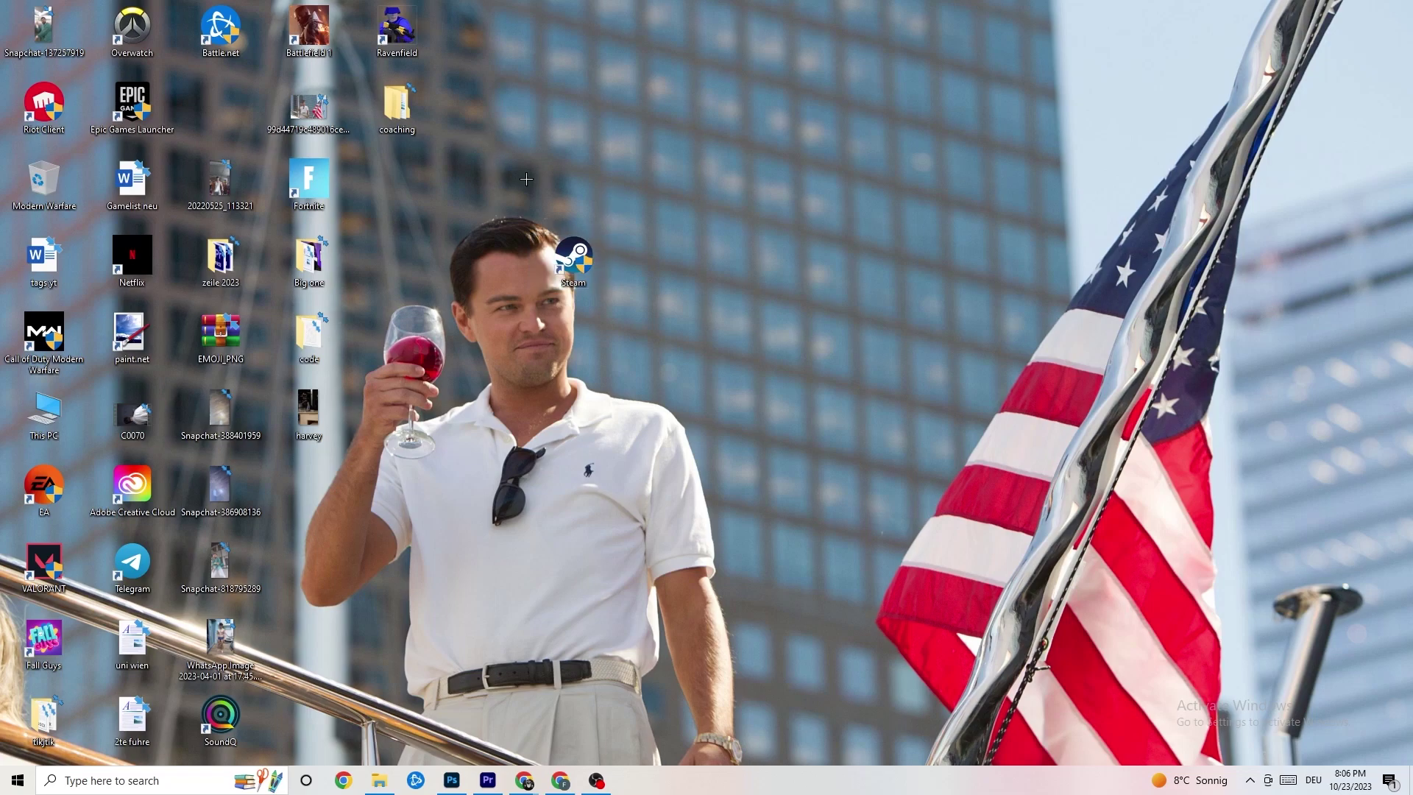
left_click_drag(574, 254, 663, 254)
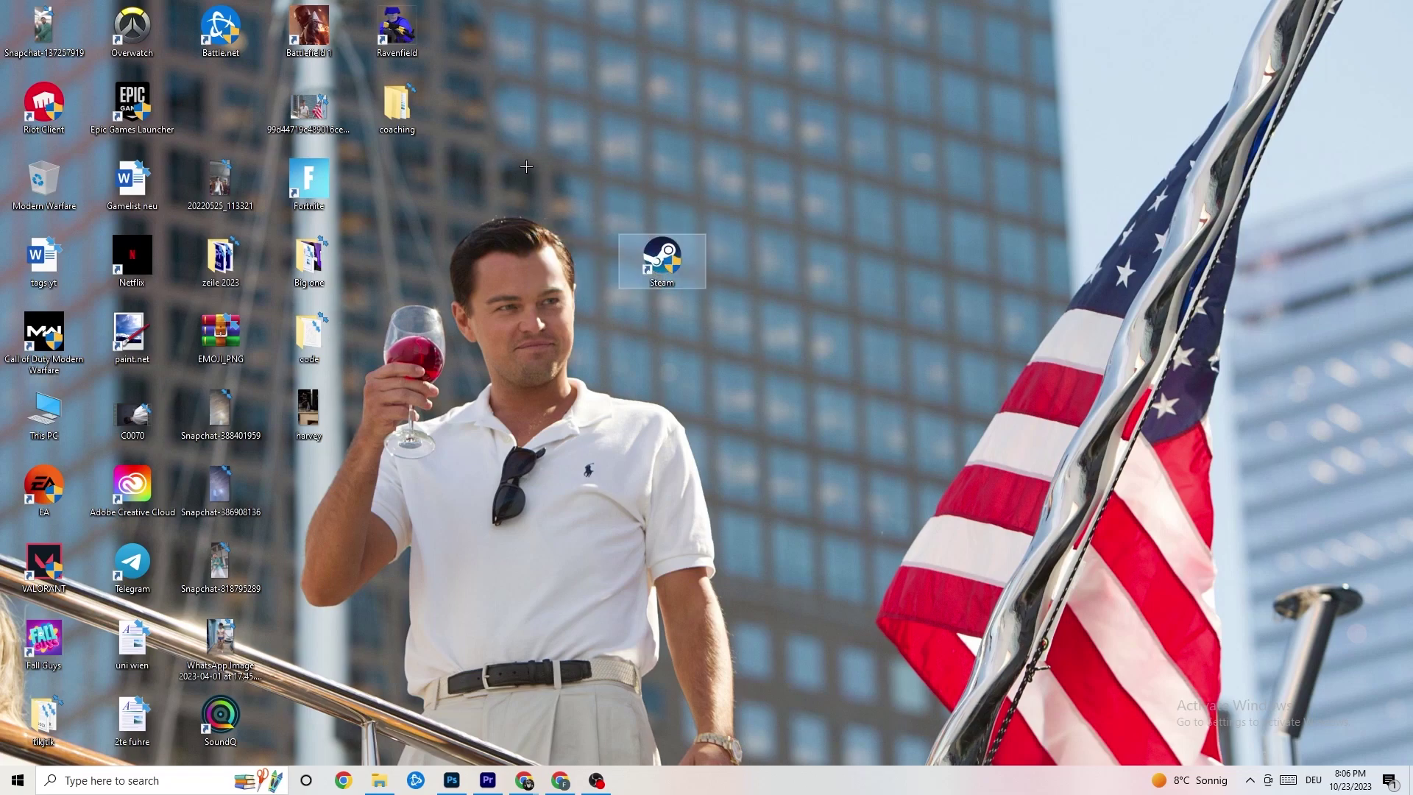
- Check the Steam shortcut's compatibility settings again and close its properties without changes
right_click(657, 280)
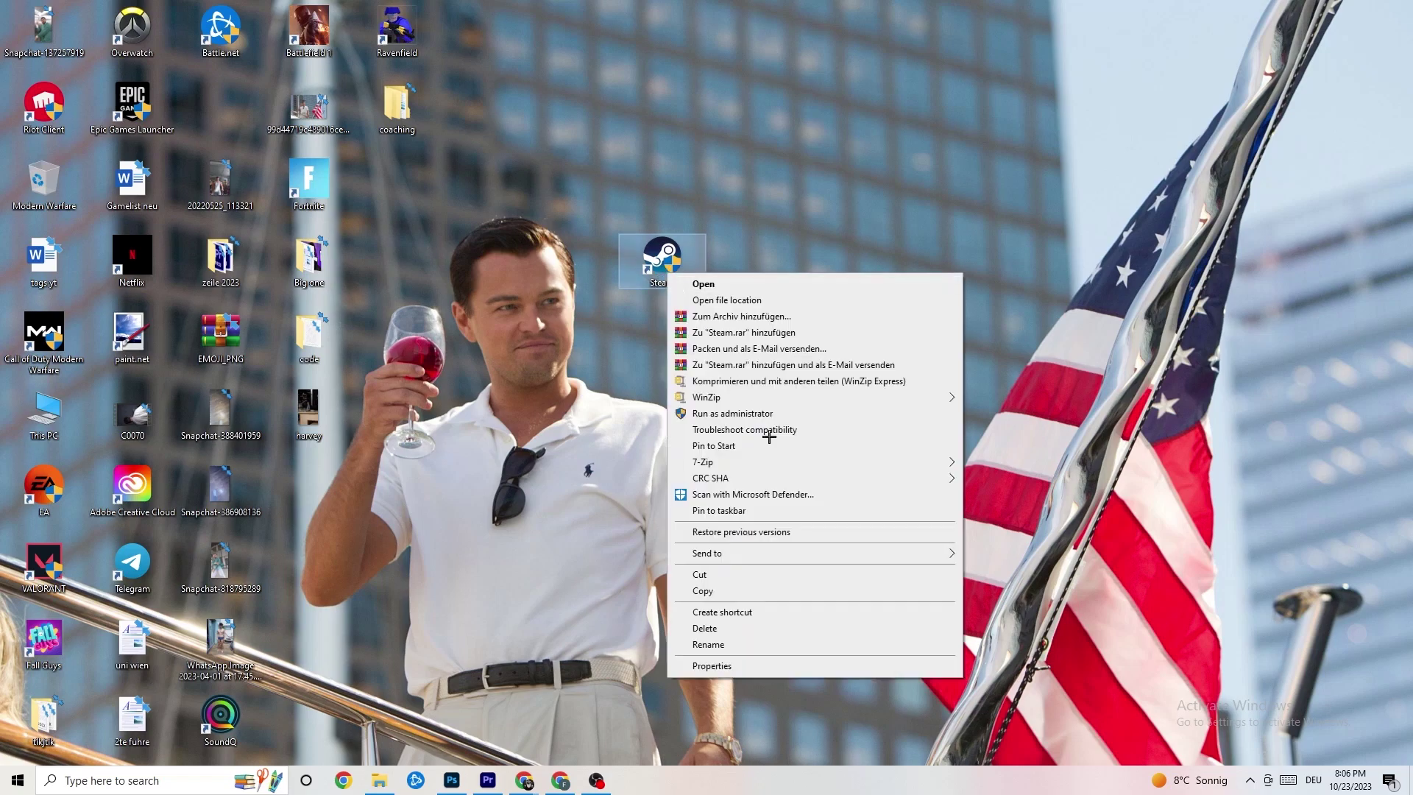
left_click(737, 666)
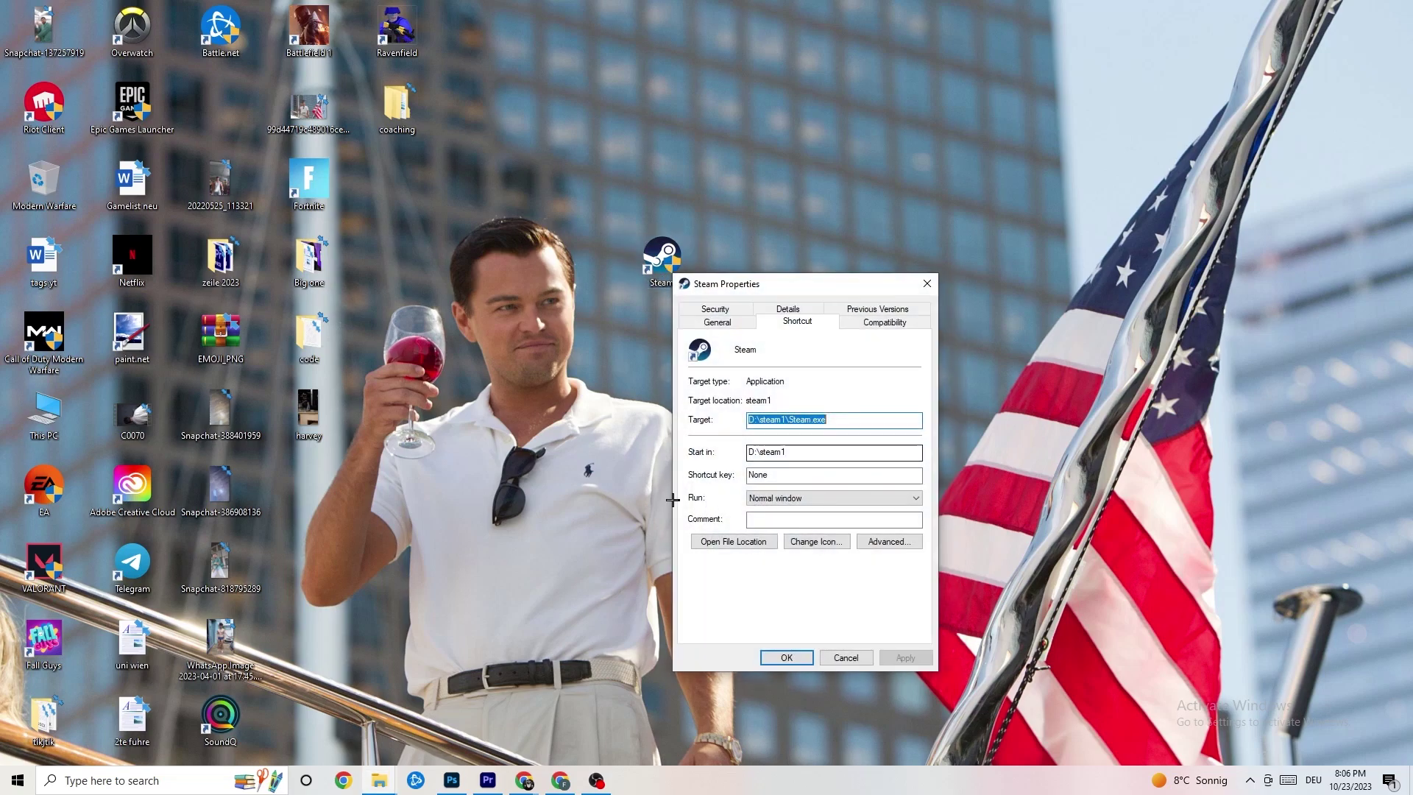
left_click(885, 322)
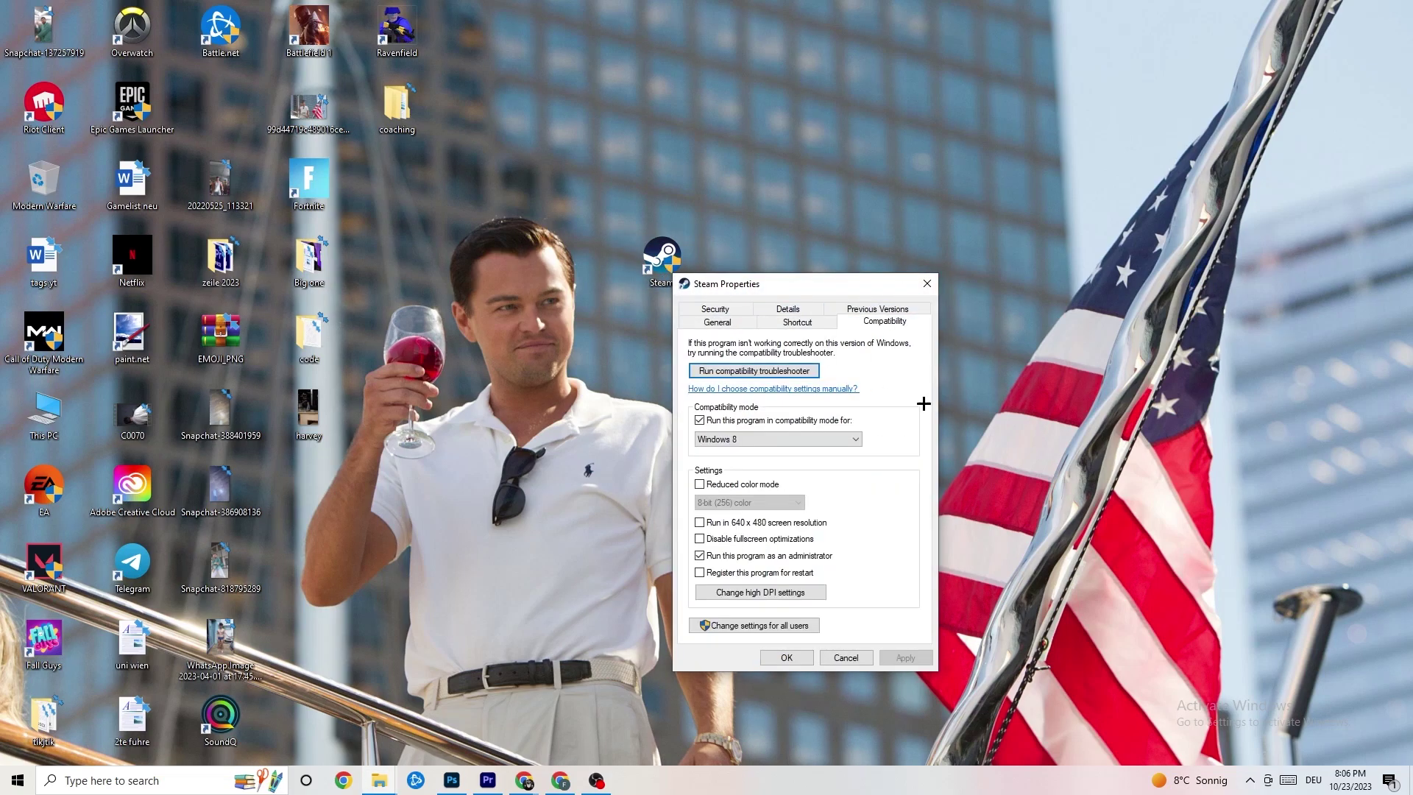
left_click(927, 284)
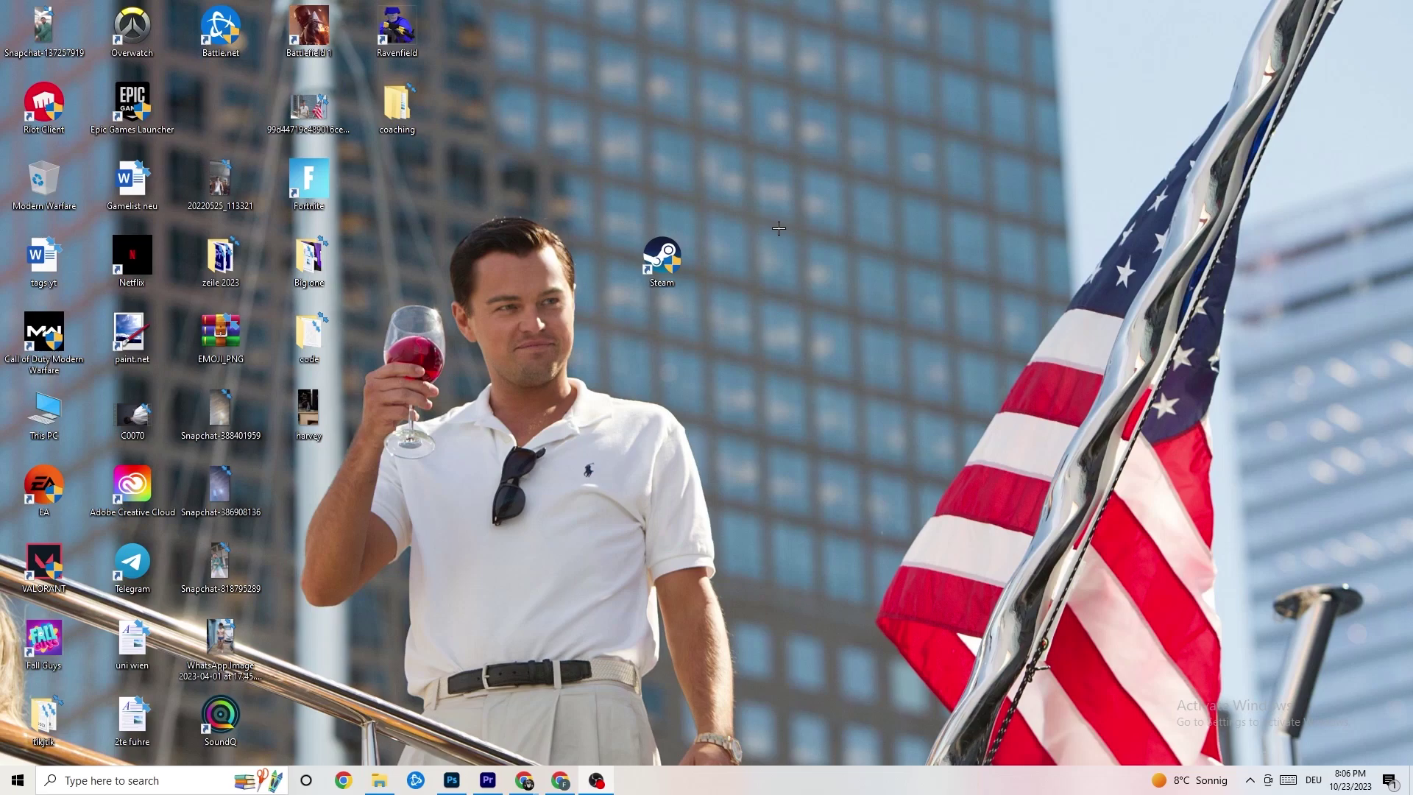
- Move the Steam shortcut into the free desktop spot directly below Battle.net and deselect it
left_click_drag(660, 256, 221, 107)
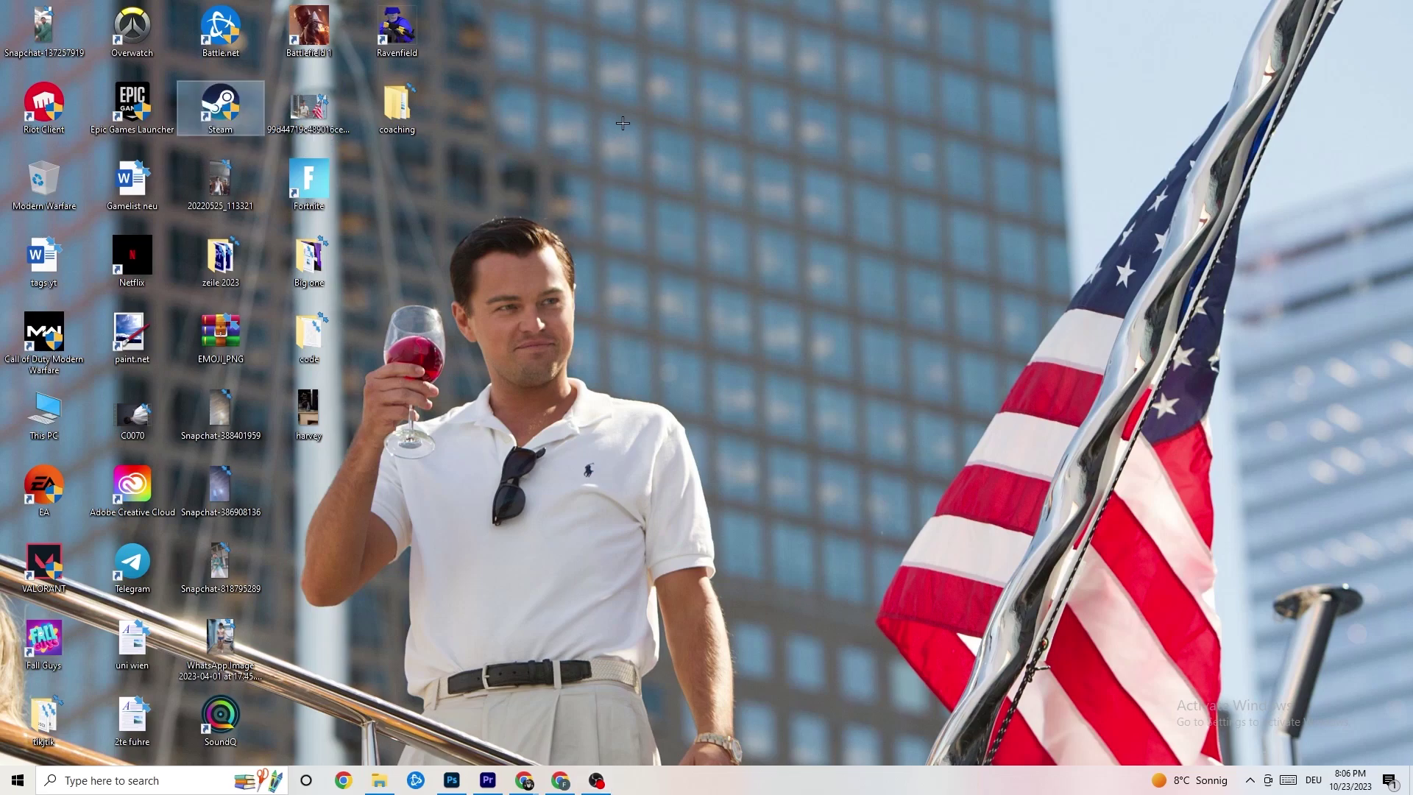
left_click(686, 144)
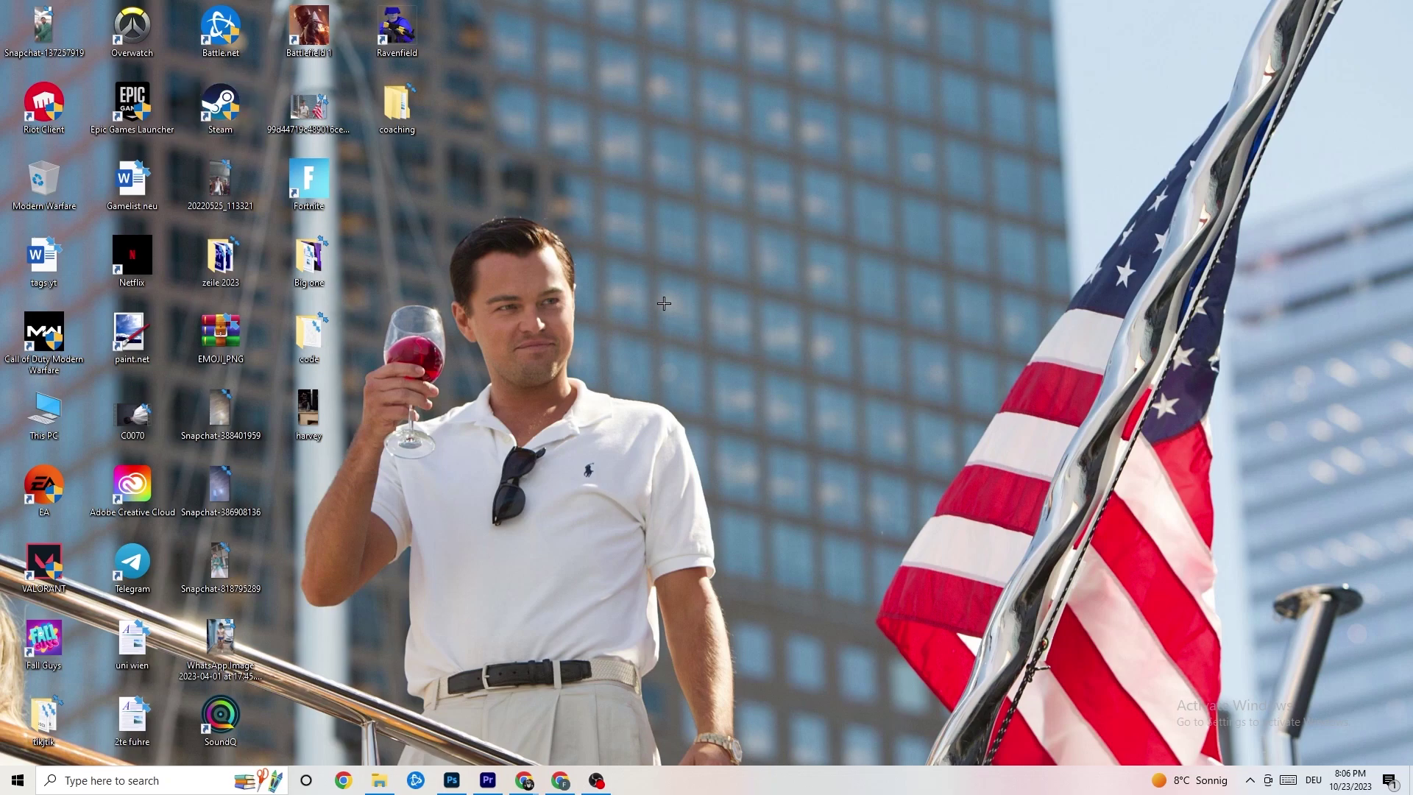
- Open Task Manager and maximize its window
right_click(670, 788)
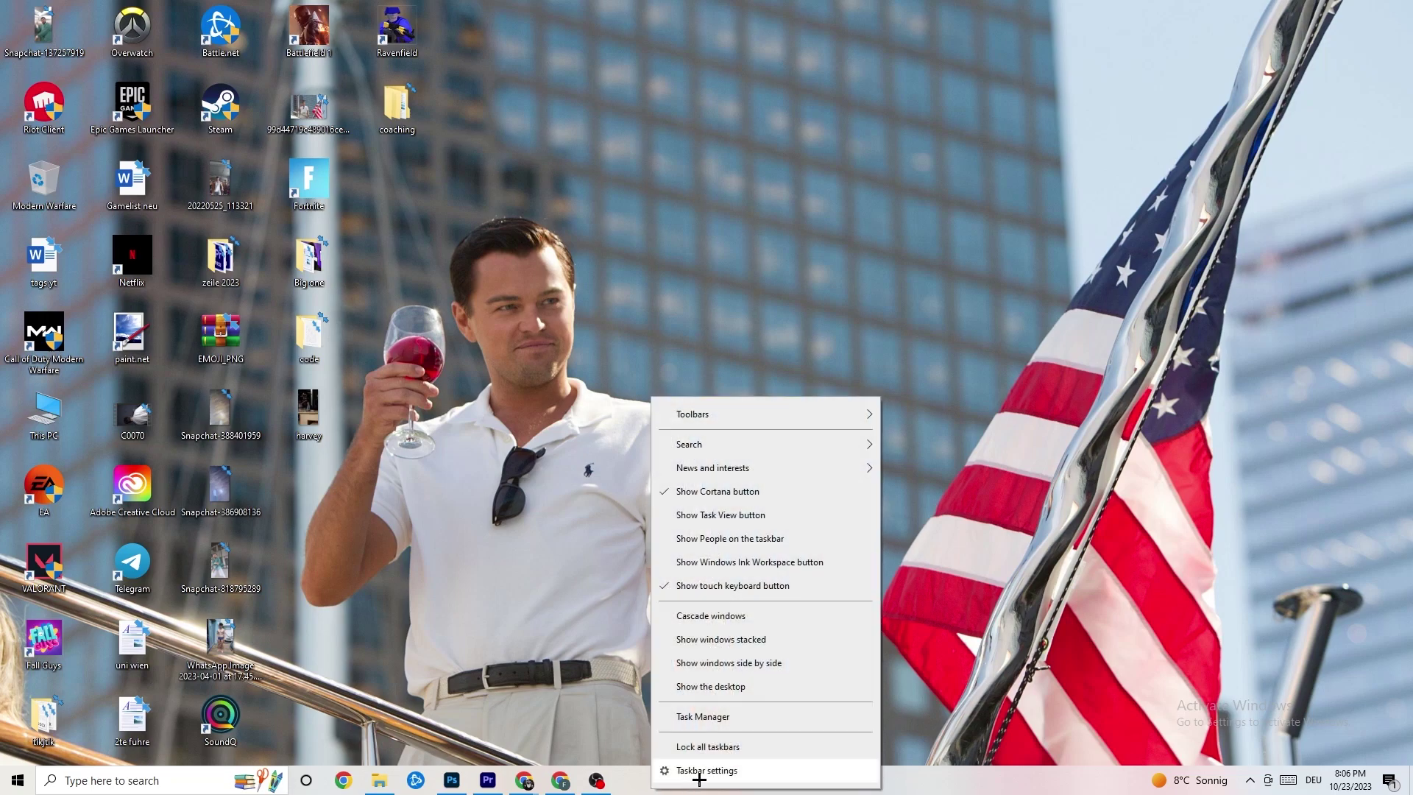
left_click(721, 718)
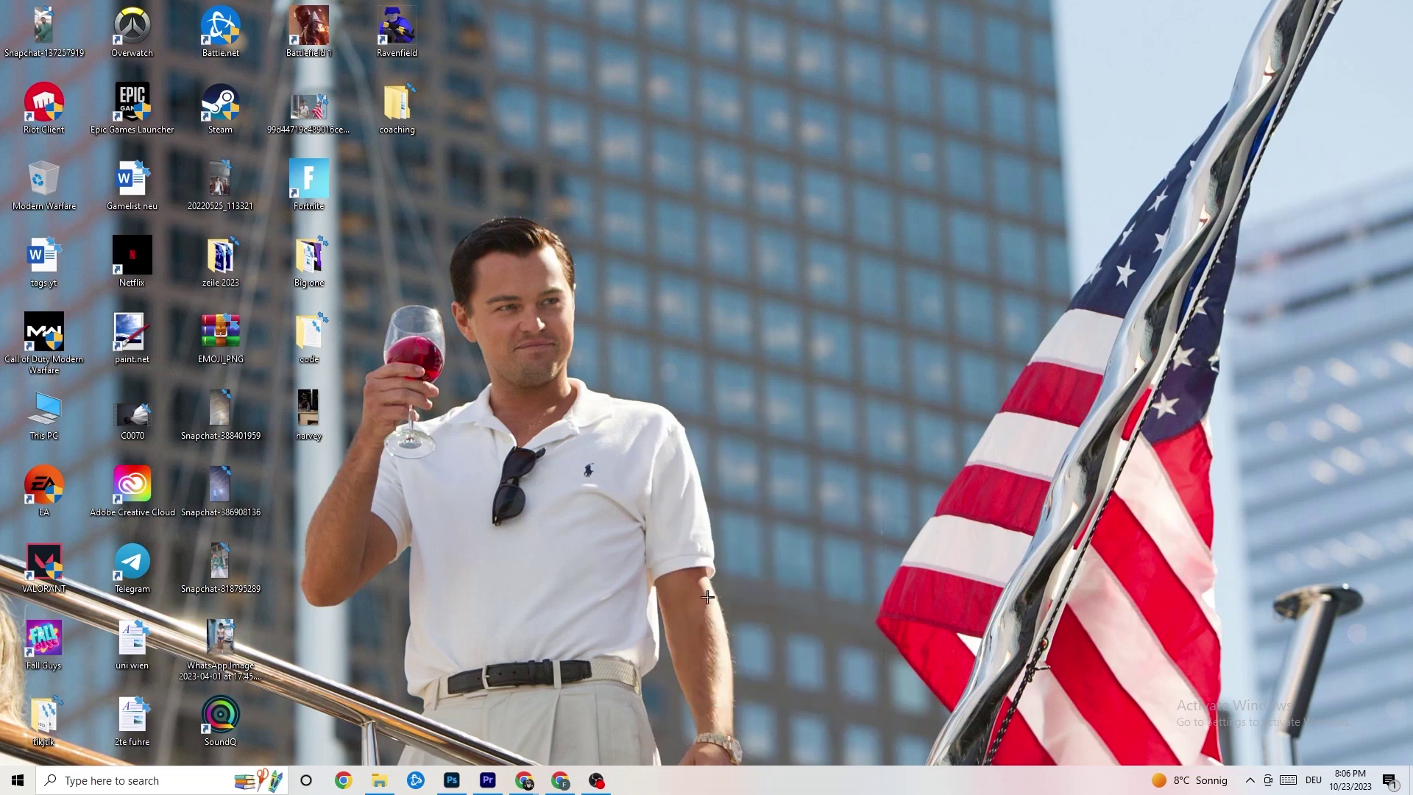
left_click(579, 151)
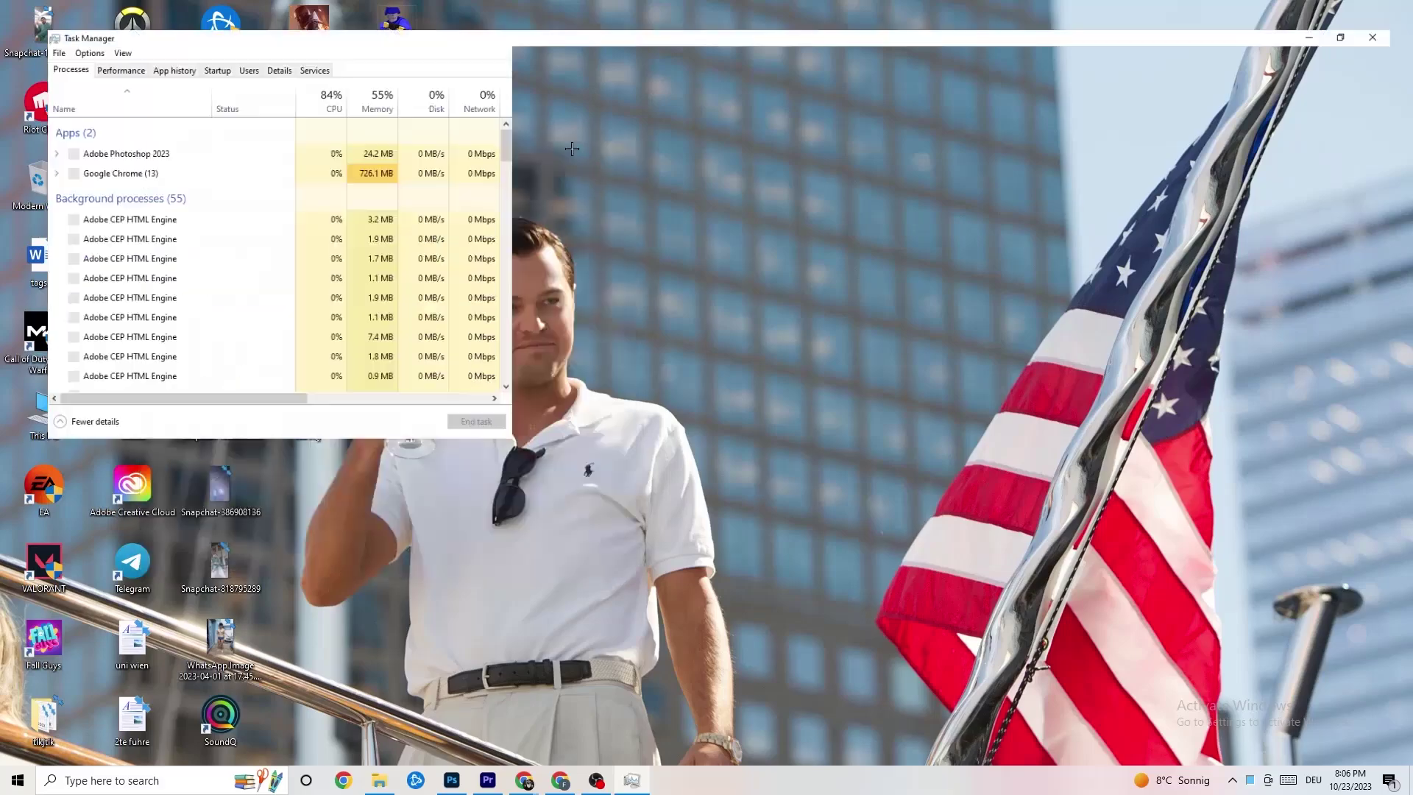
left_click_drag(596, 9, 609, 61)
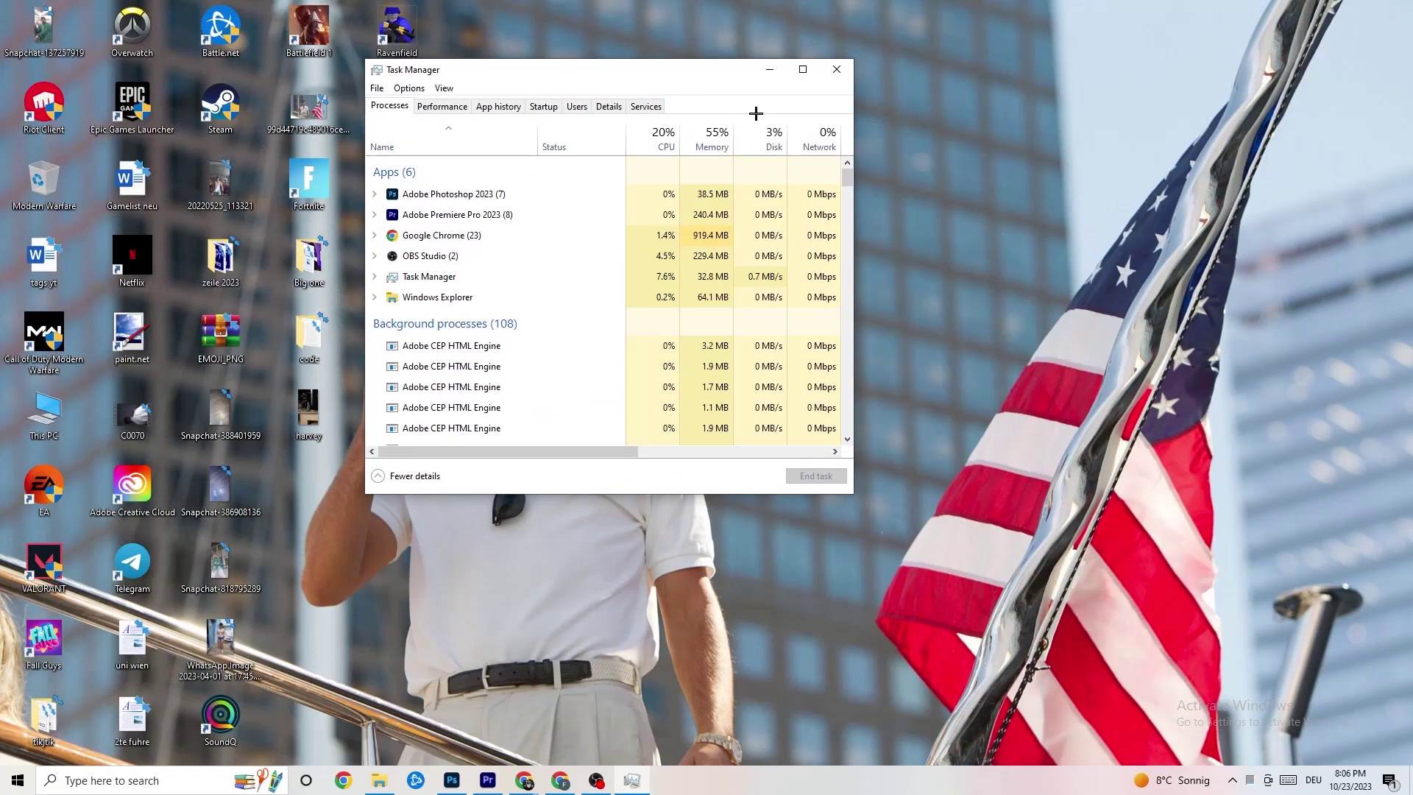
left_click(803, 70)
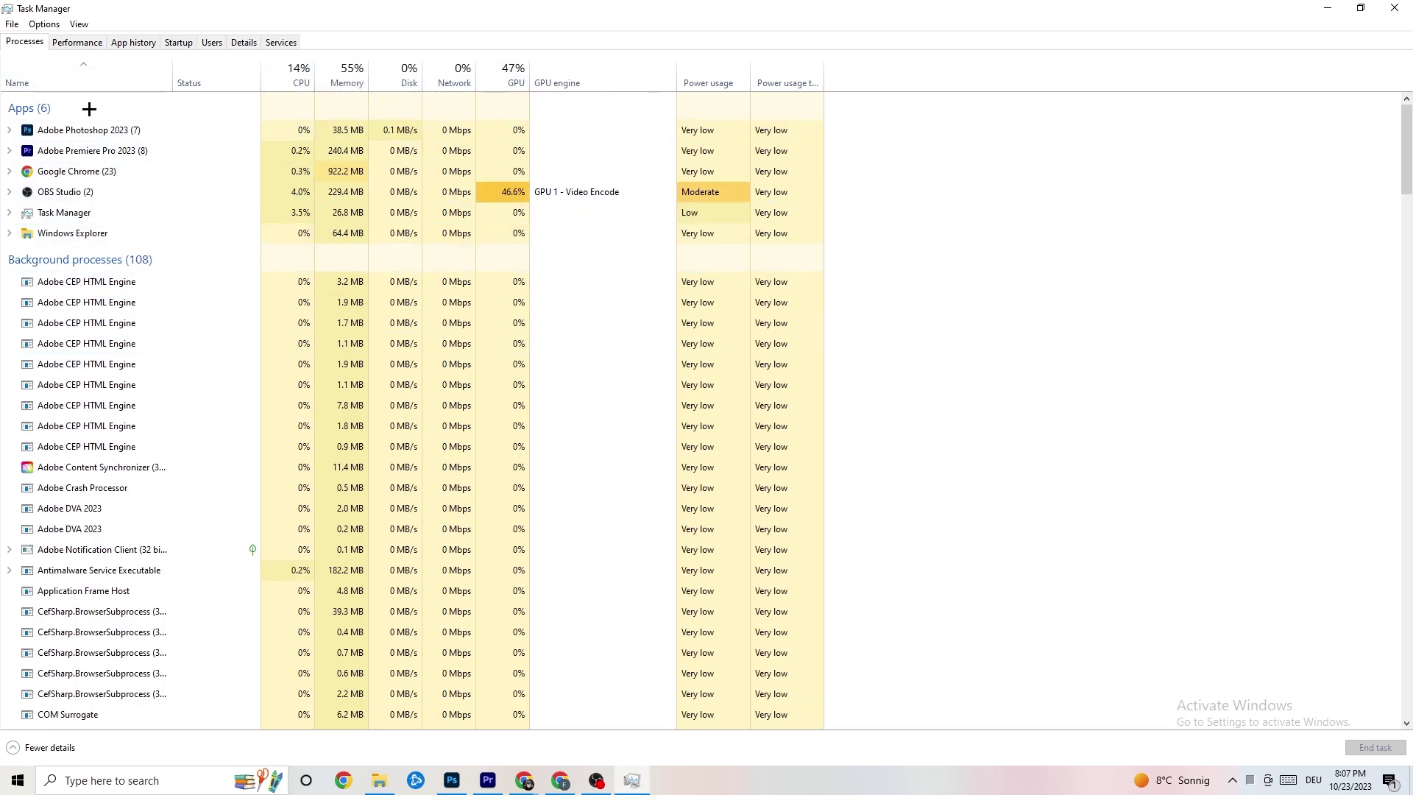
- Look through the running processes and end the Adobe Photoshop 2023 task
scroll(186, 401, "down", 8)
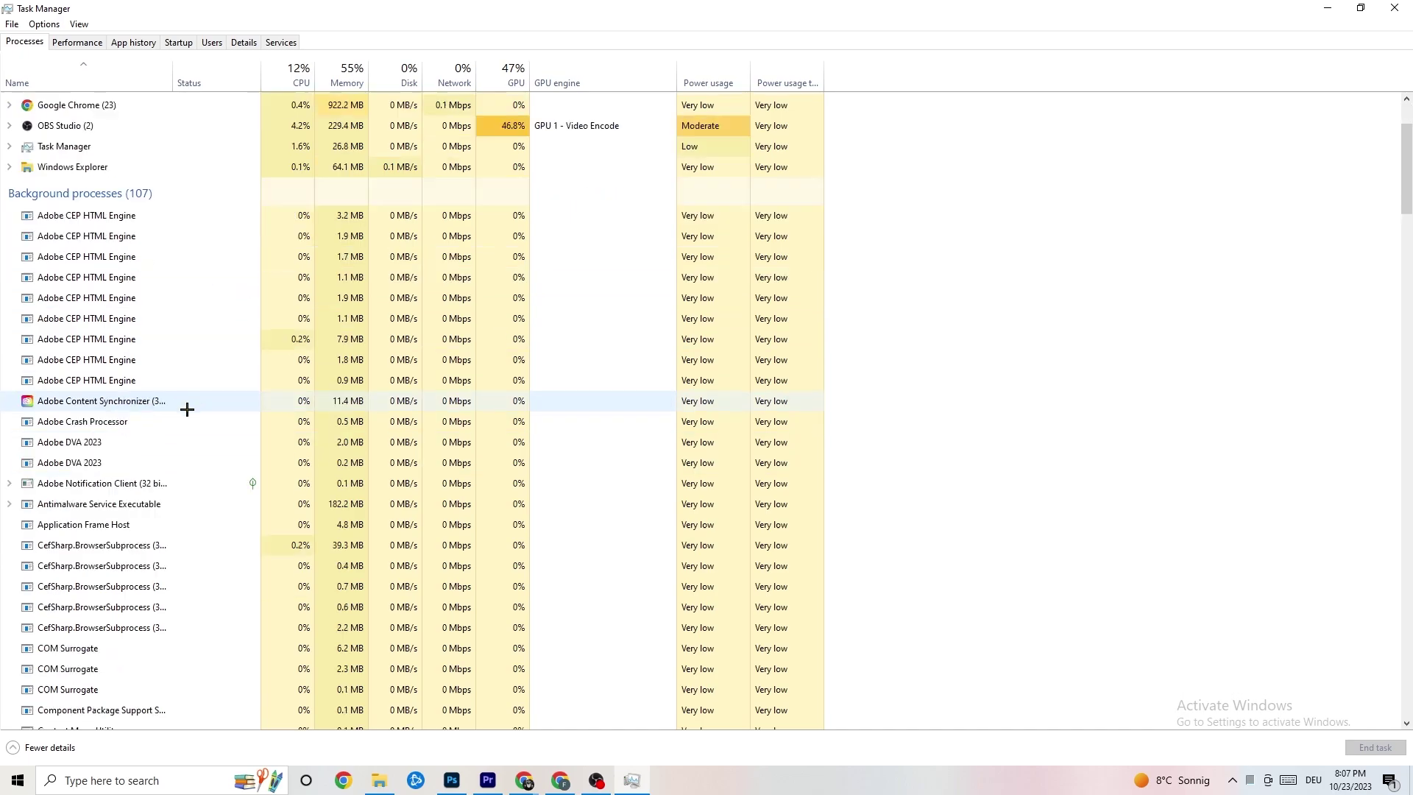
scroll(187, 386, "down", 8)
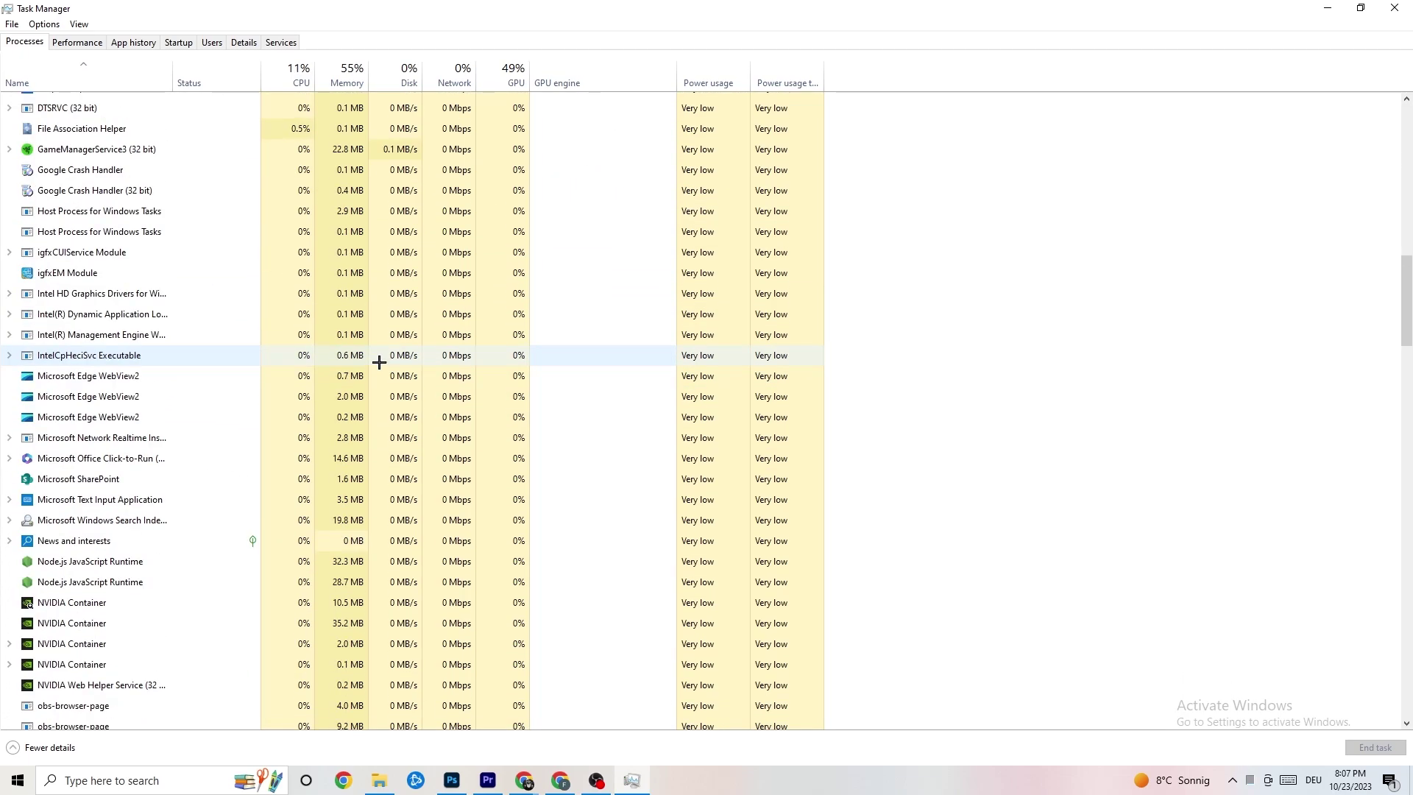
scroll(388, 362, "up", 16)
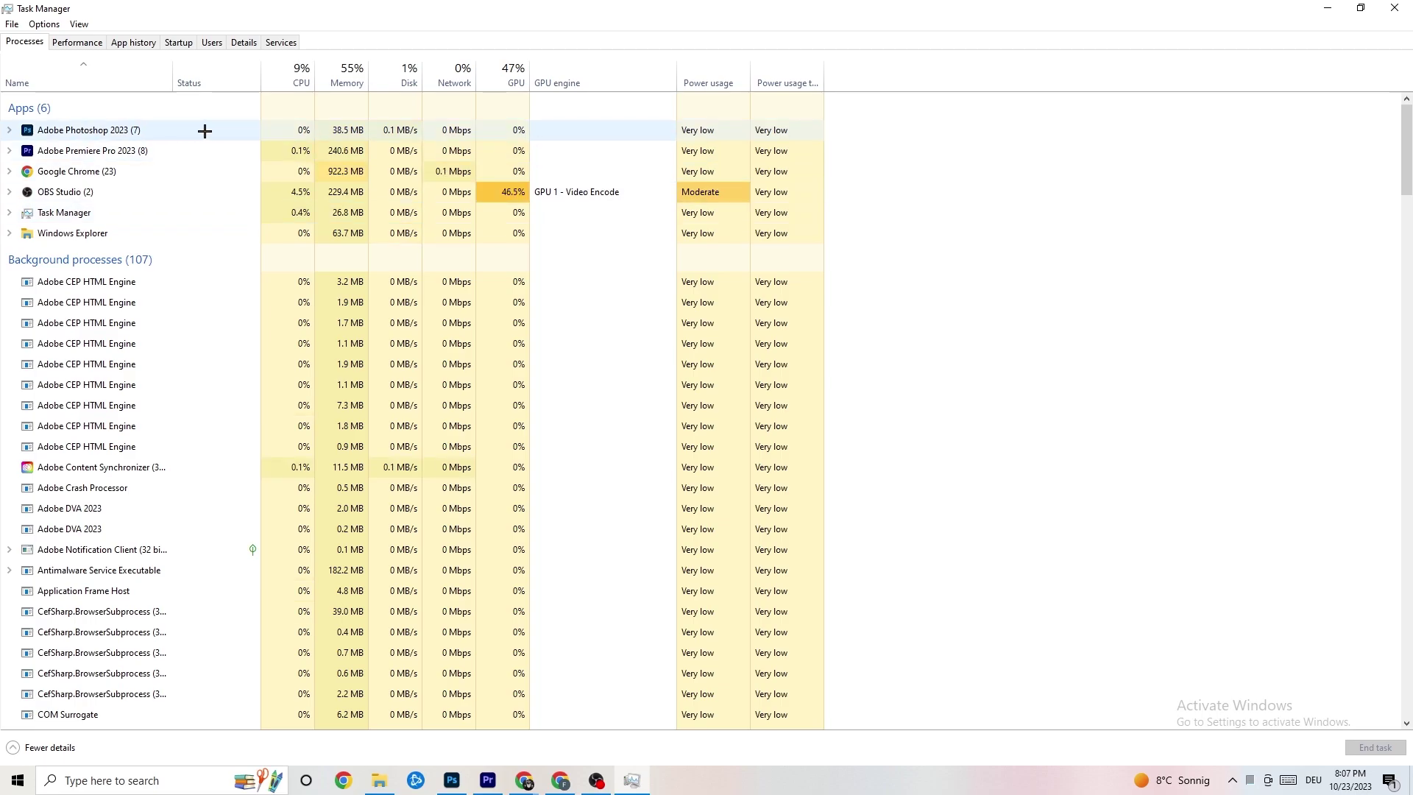
right_click(355, 130)
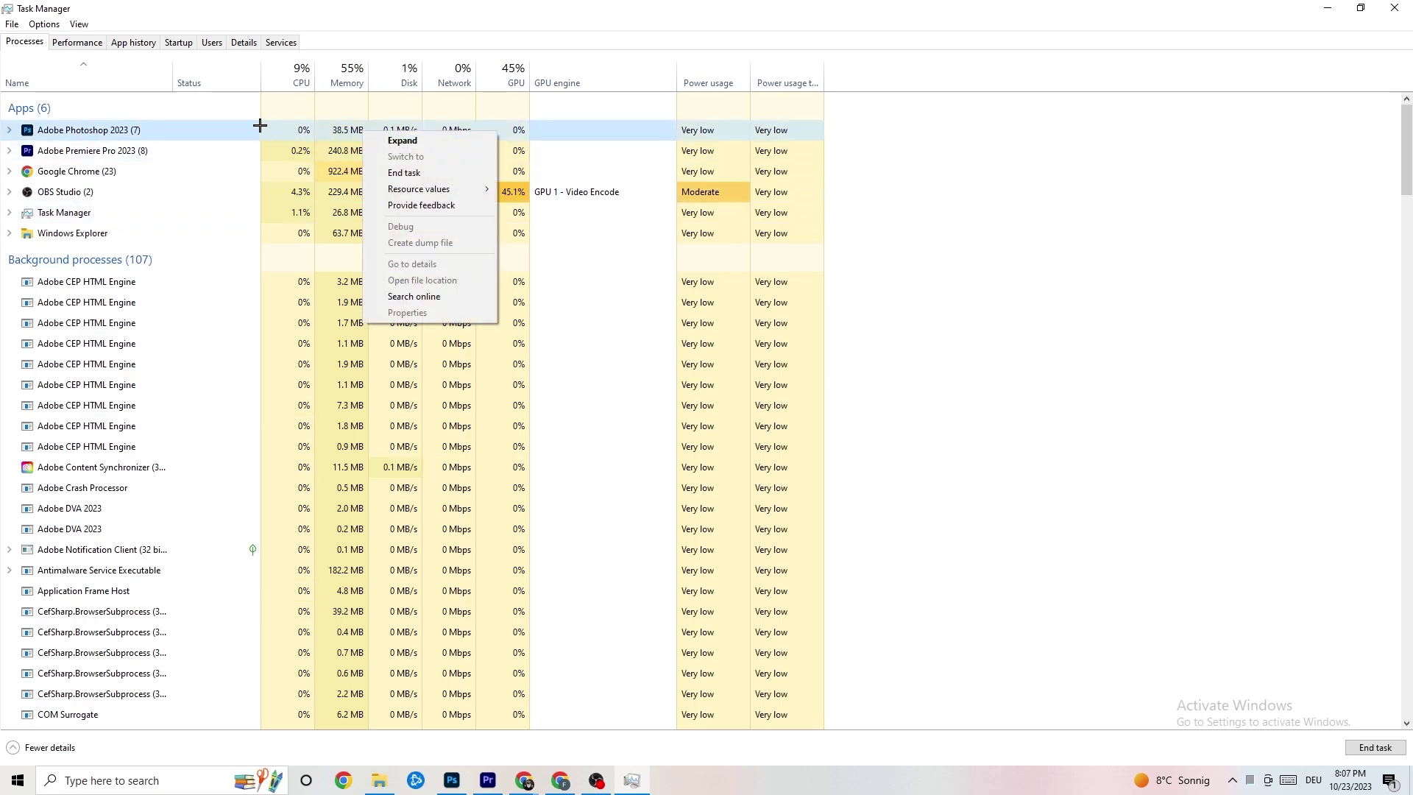
right_click(194, 134)
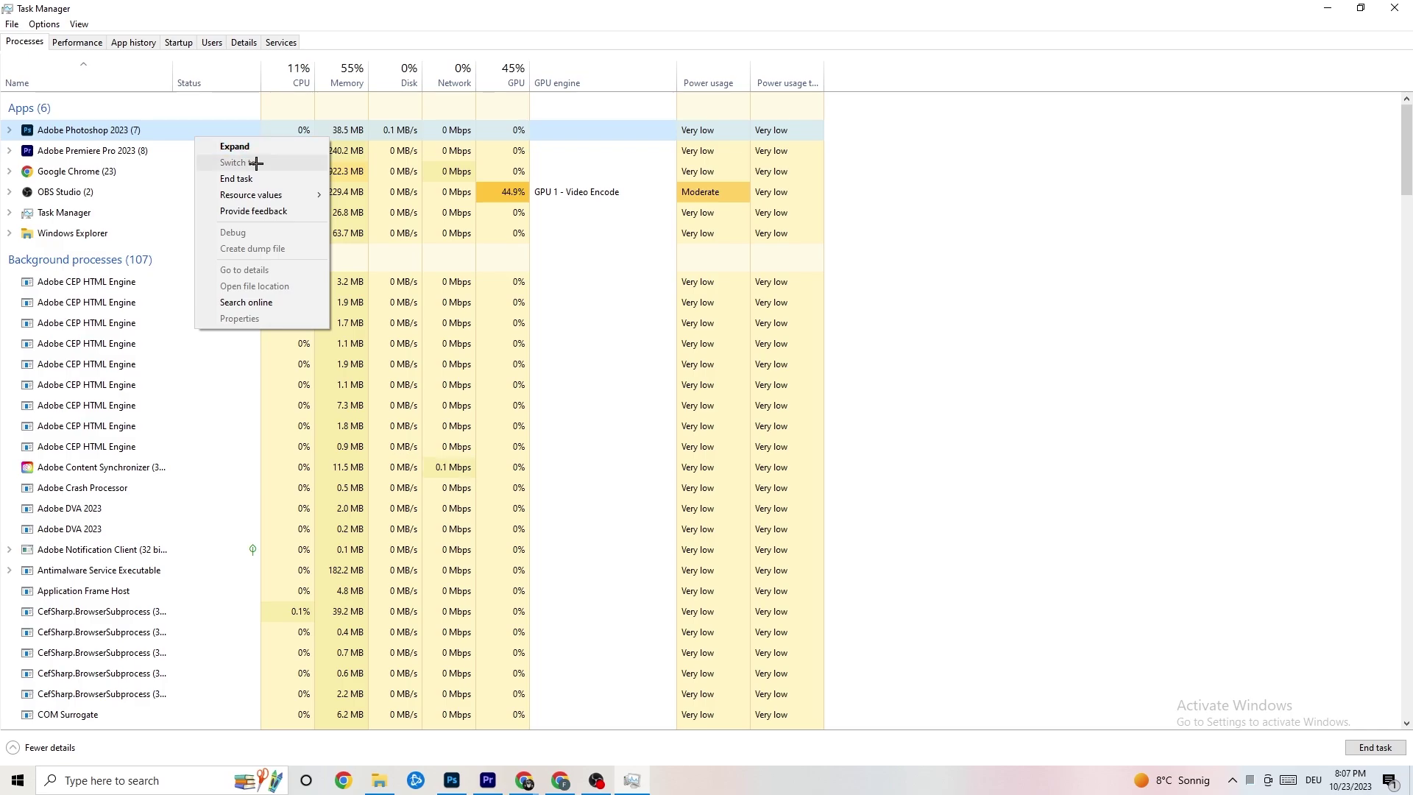
left_click(279, 179)
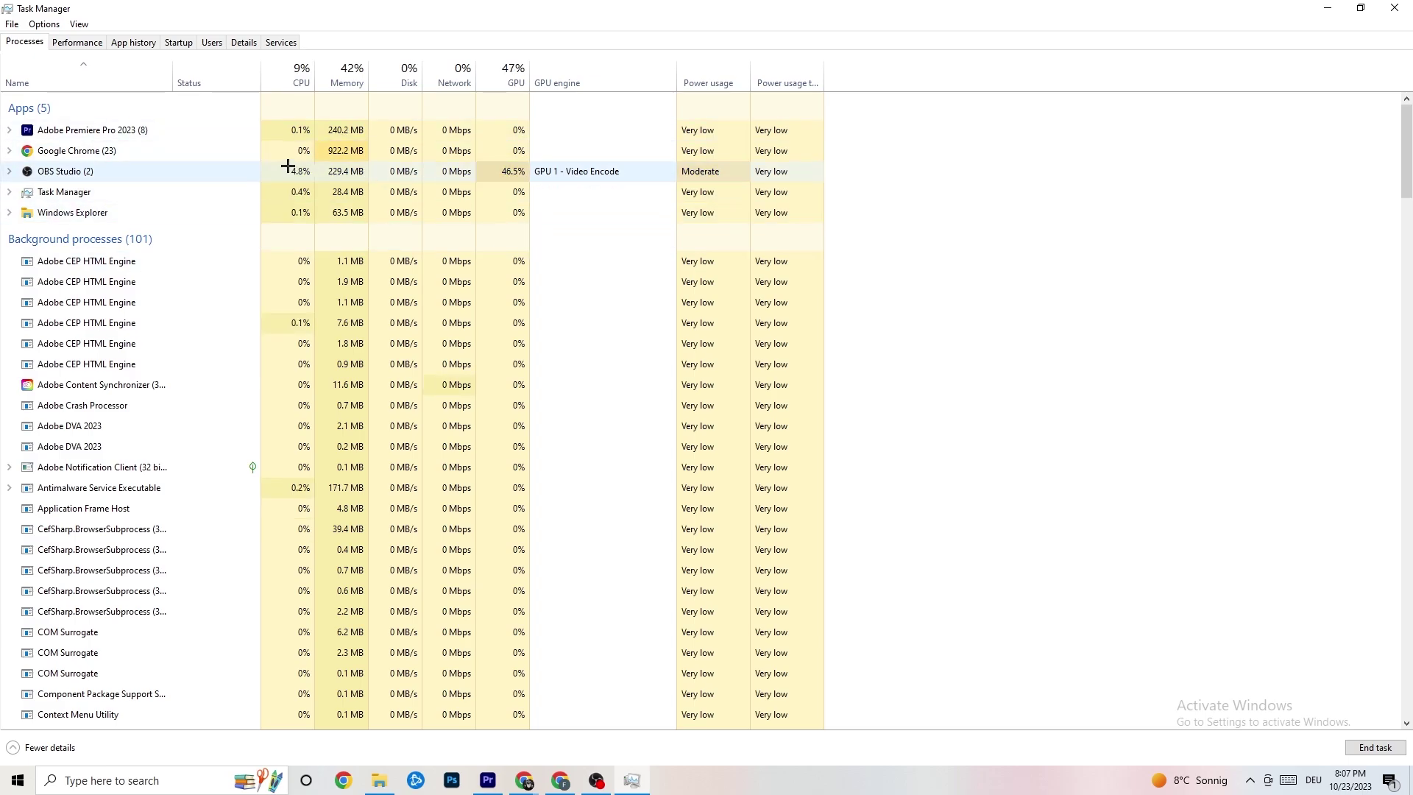
left_click_drag(710, 8, 498, 2)
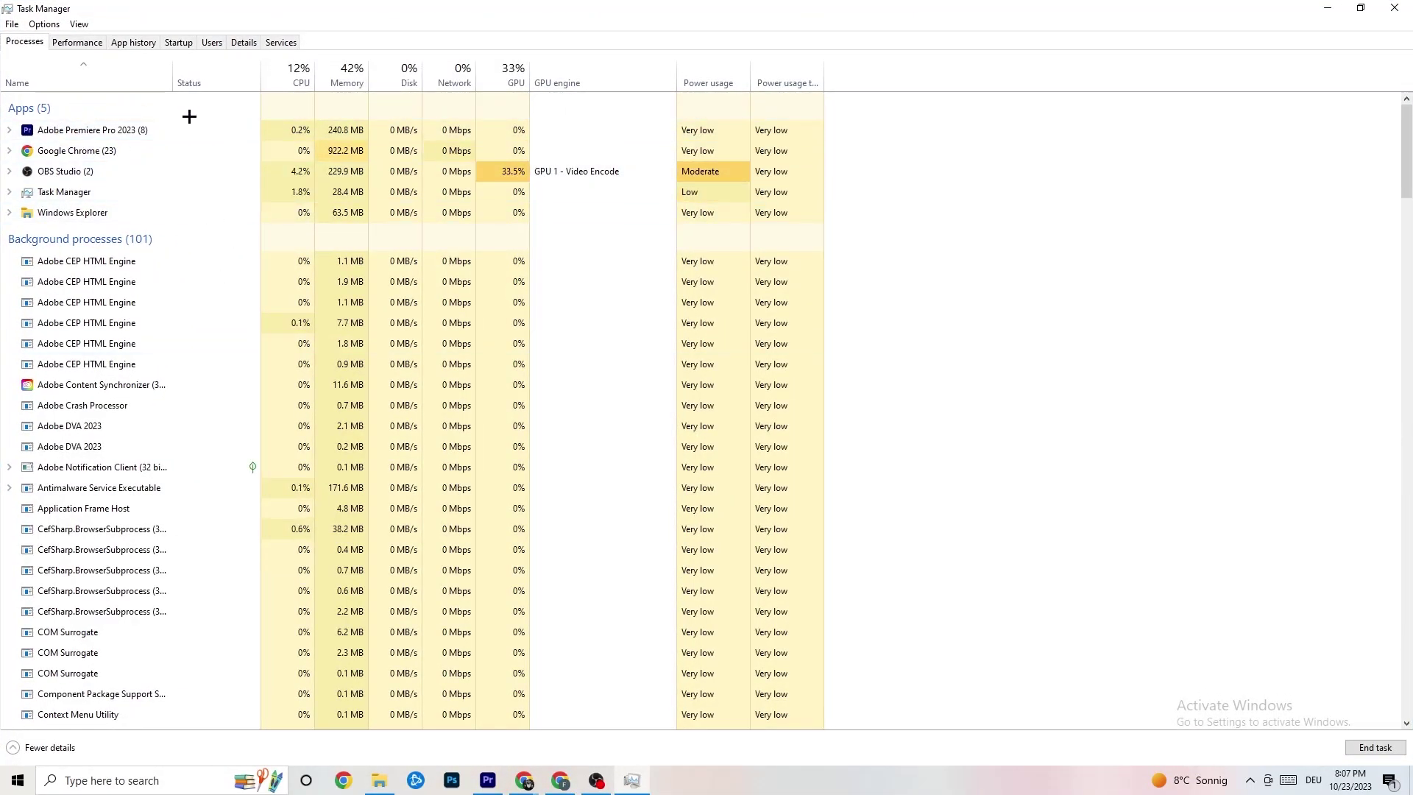
- Browse Task Manager's performance, app history, startup, users and details views and return to the process overview
right_click(141, 127)
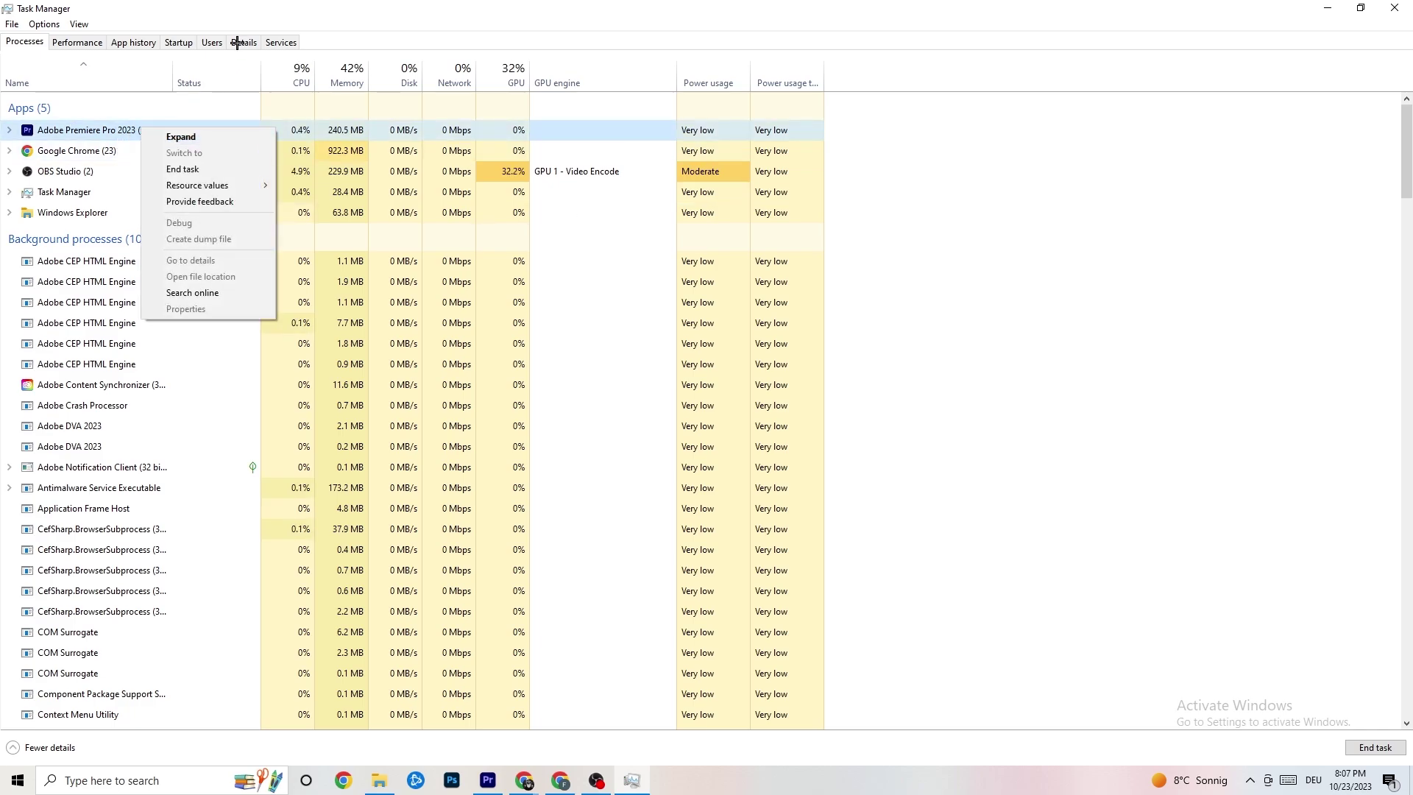
left_click(88, 40)
left_click(135, 42)
left_click(179, 42)
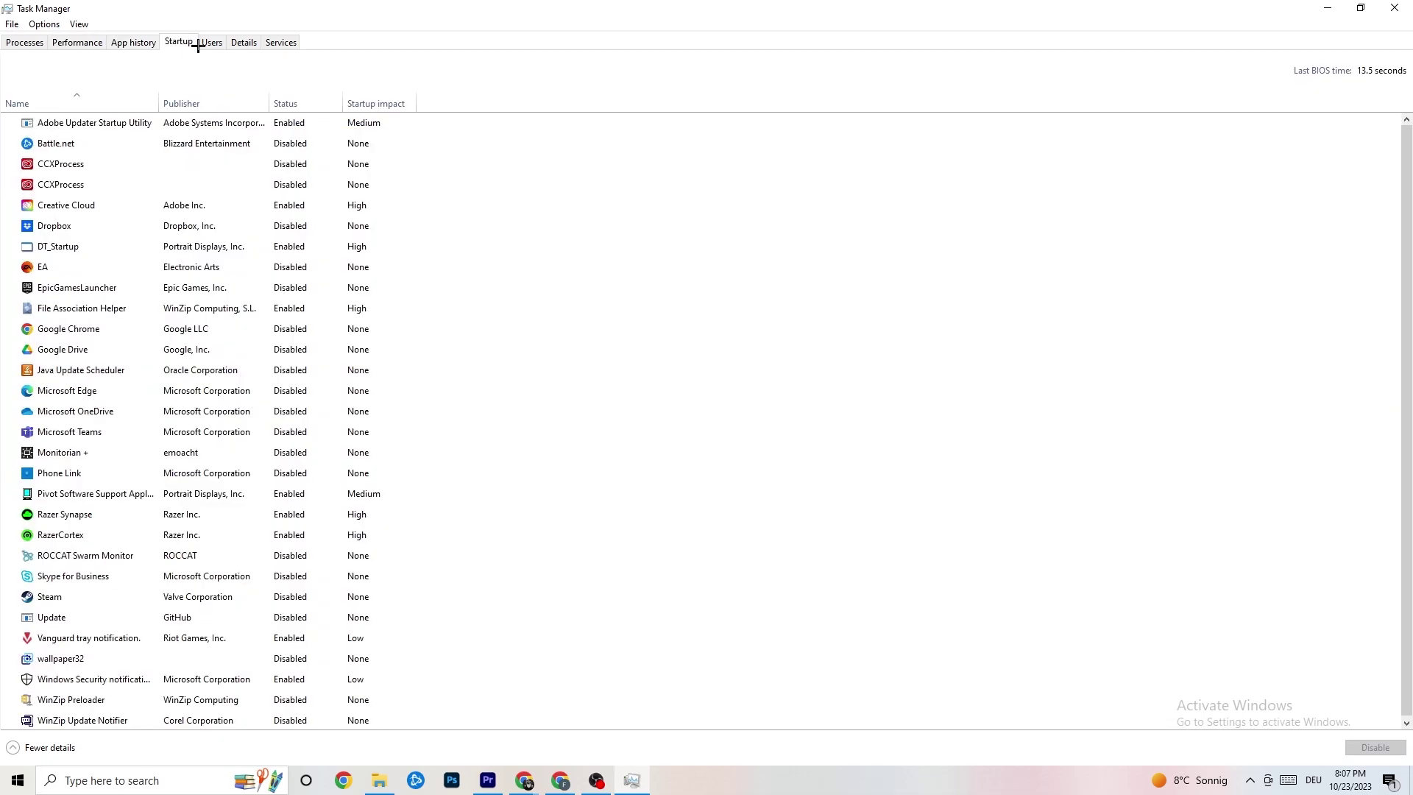
left_click(211, 45)
left_click(244, 44)
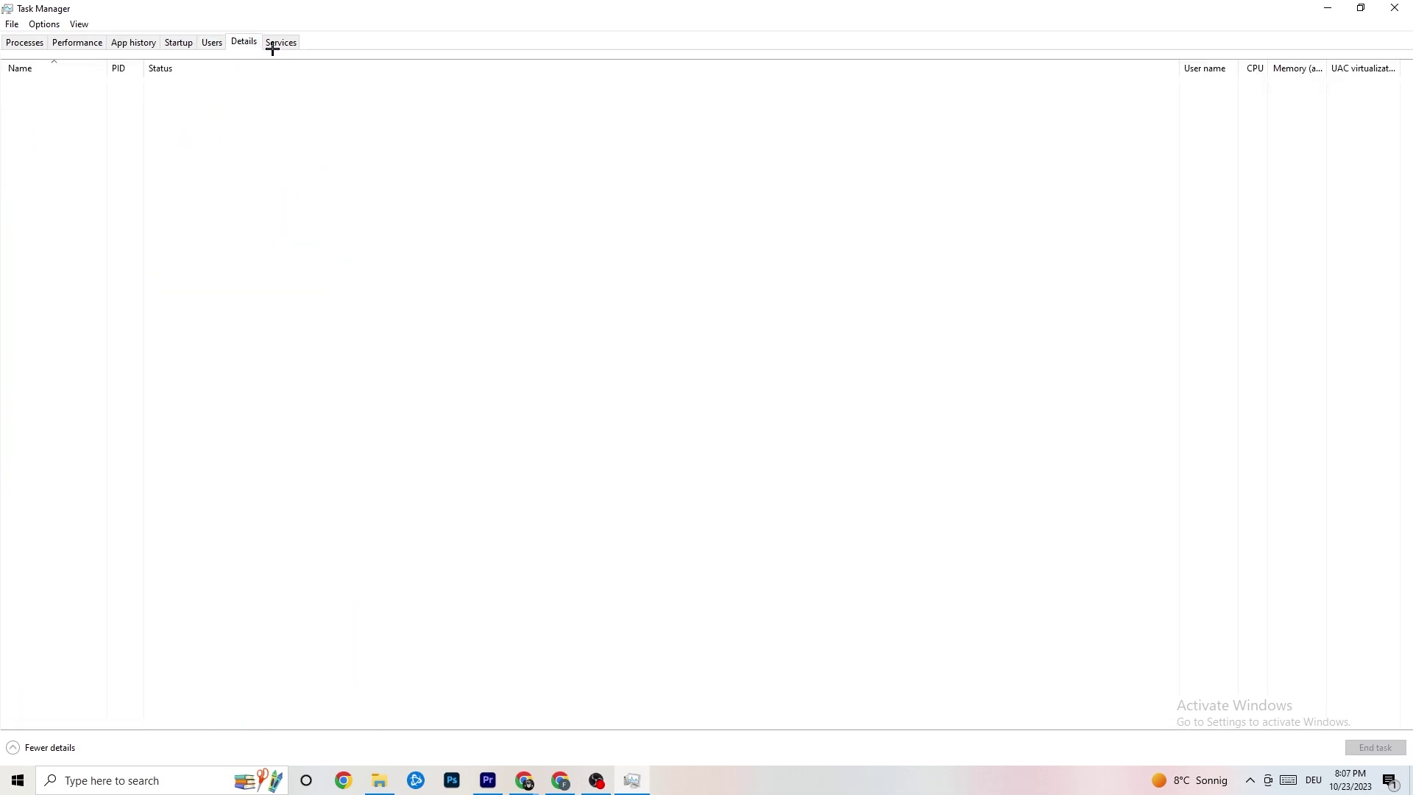
left_click(18, 42)
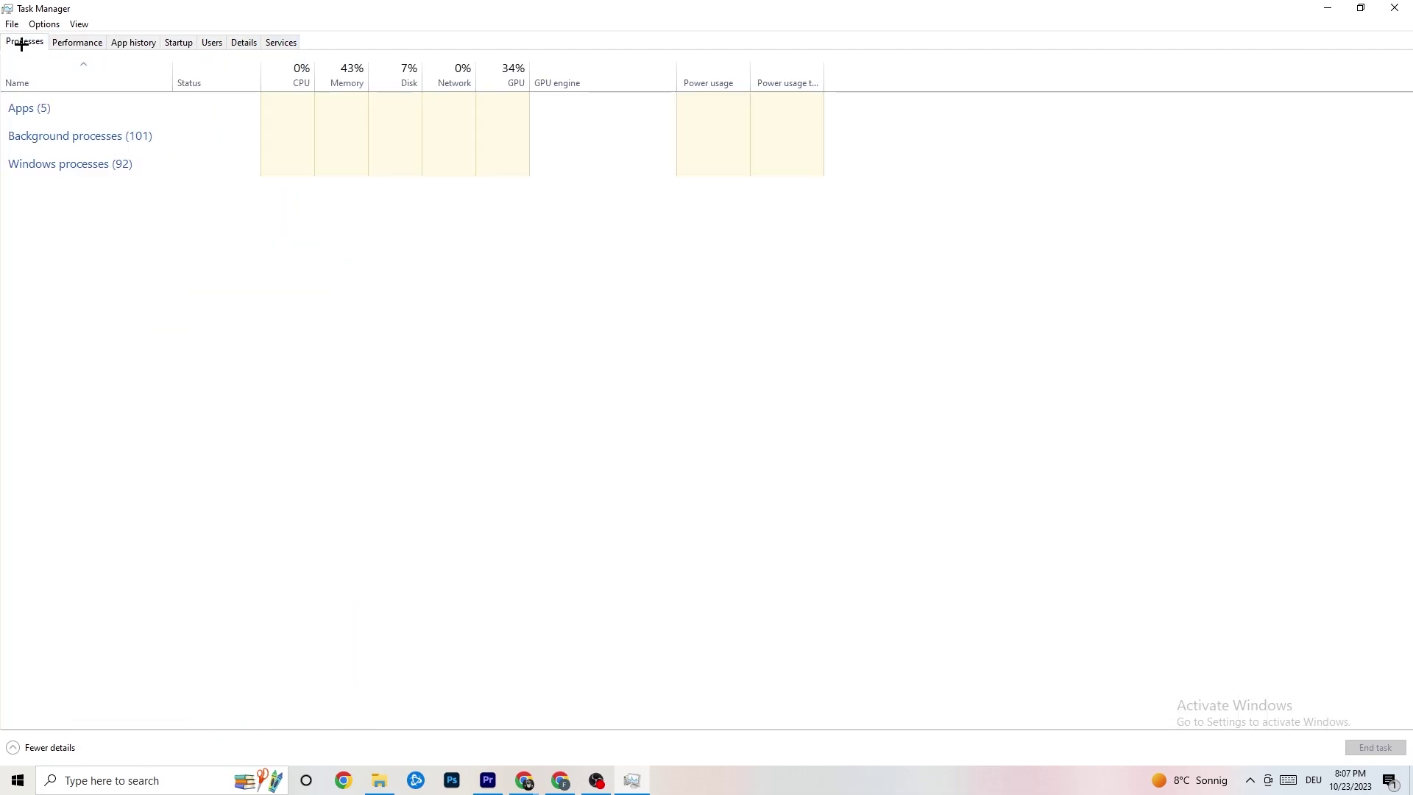
- Inspect the priority levels available for the Adobe Premiere Pro process in the process details, leaving its priority unchanged
left_click(244, 43)
right_click(116, 115)
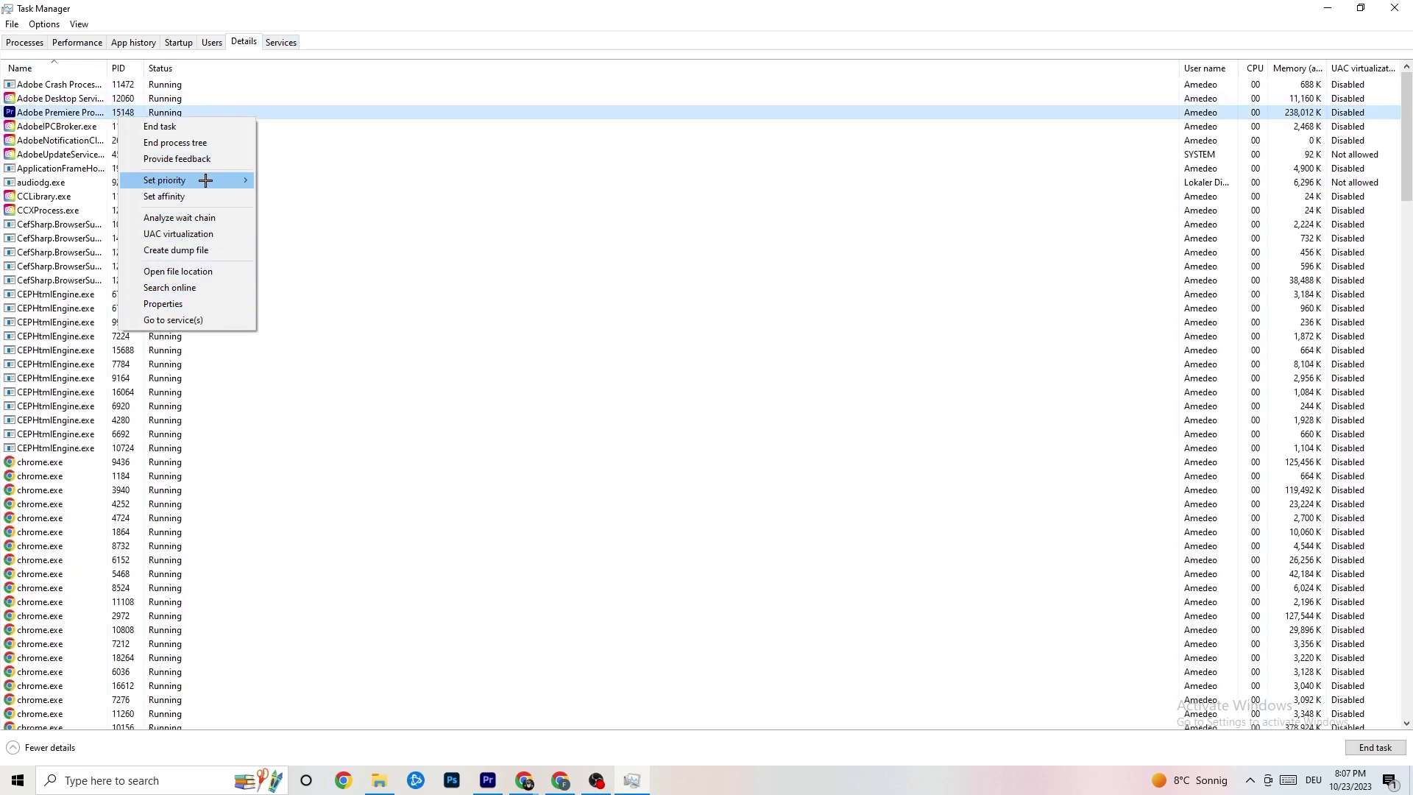
left_click(25, 43)
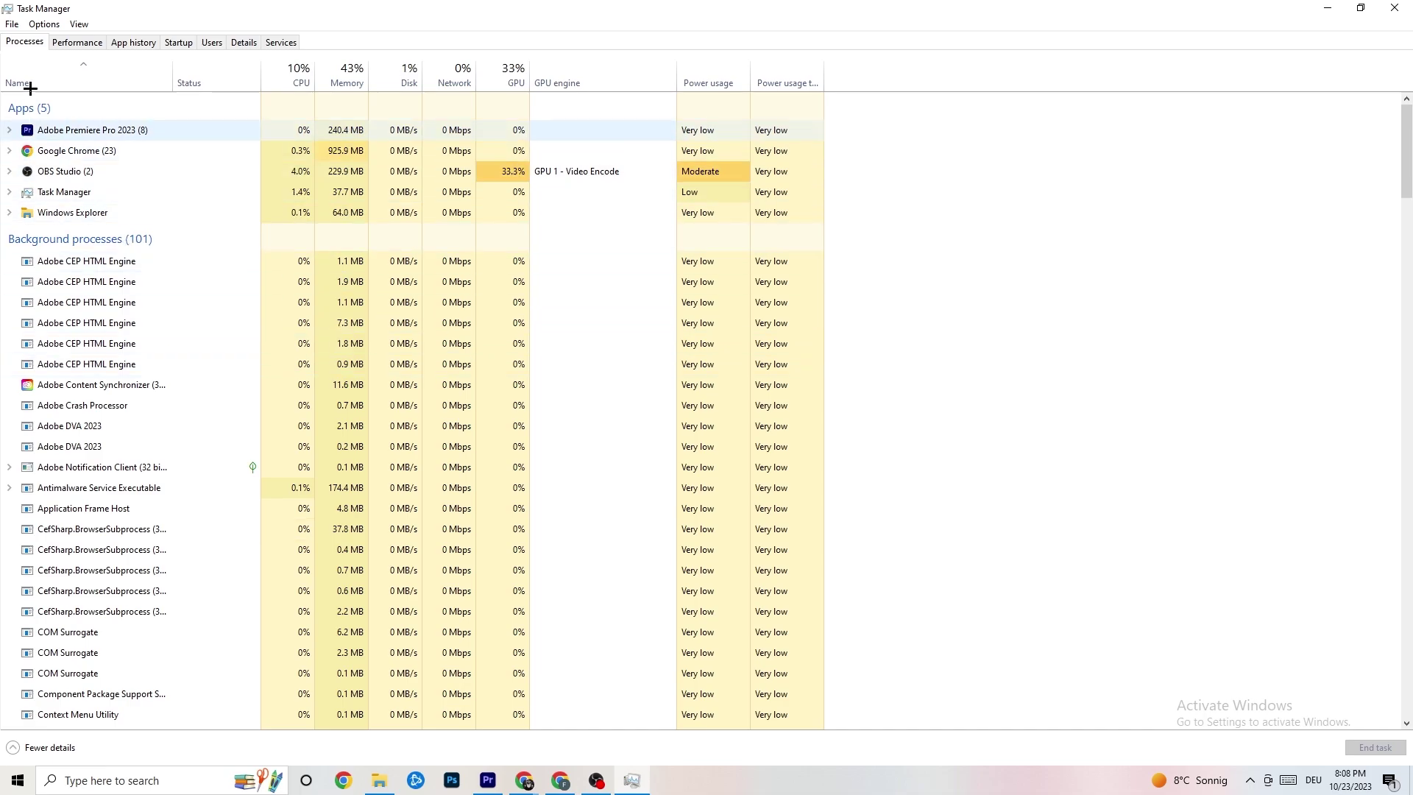
left_click(249, 40)
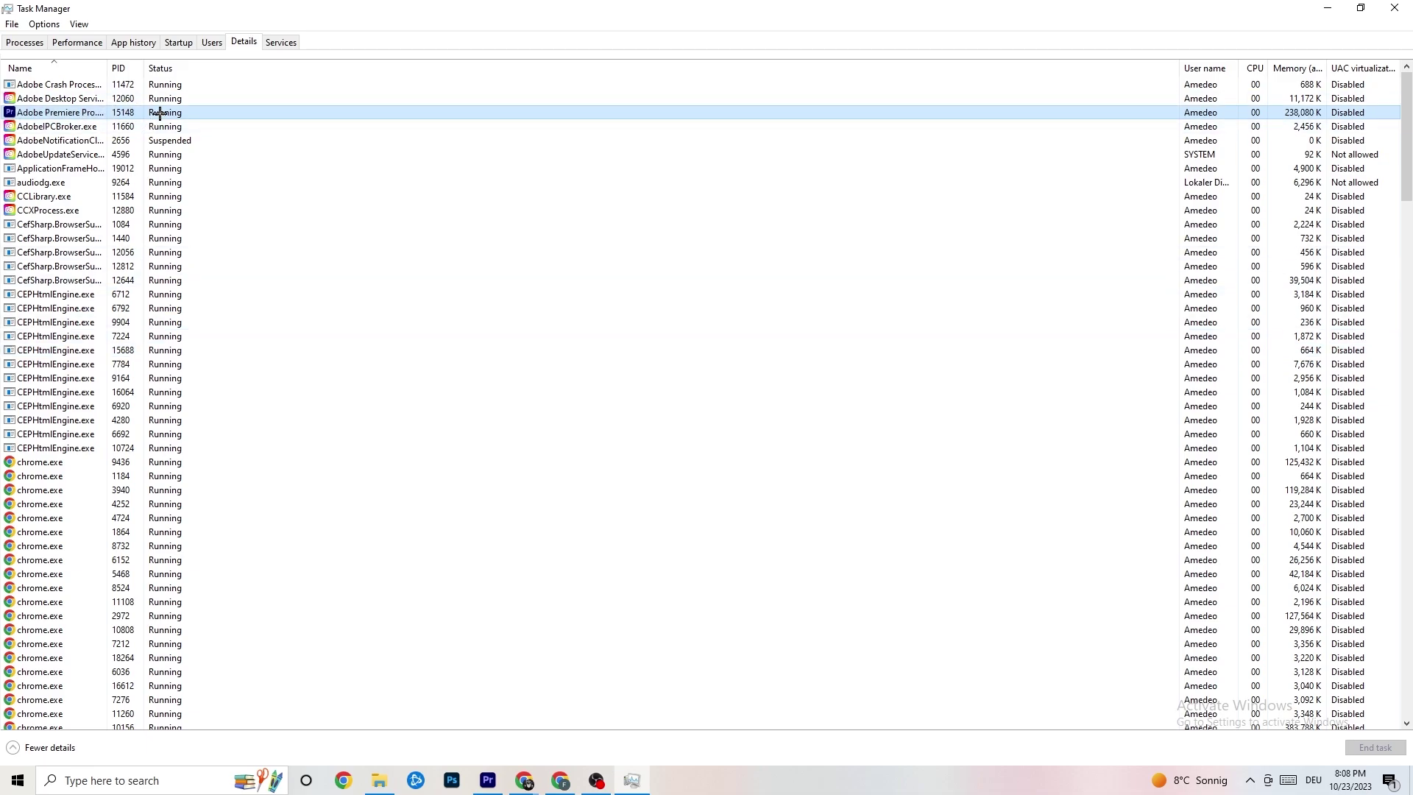
right_click(160, 114)
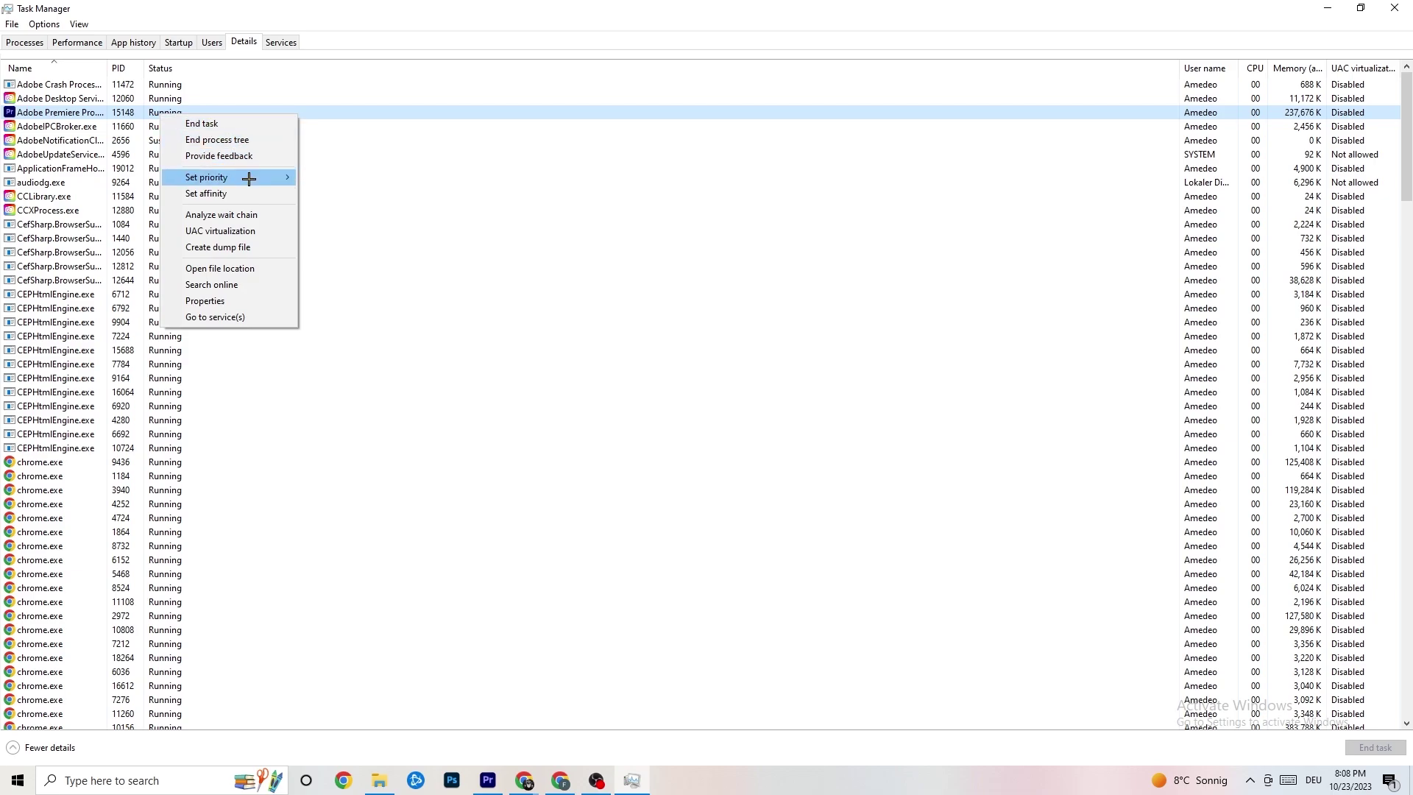
mouse_move(249, 178)
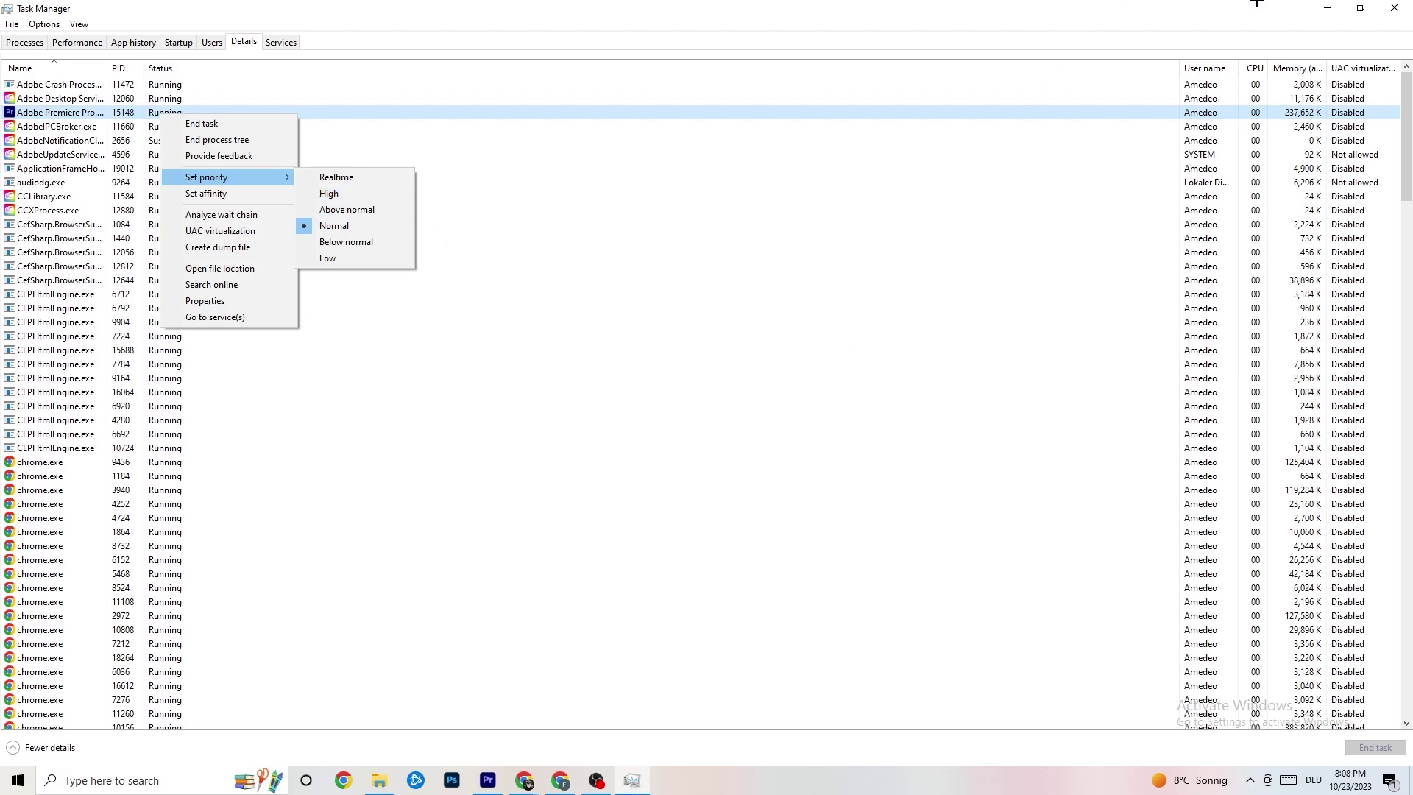
left_click(339, 84)
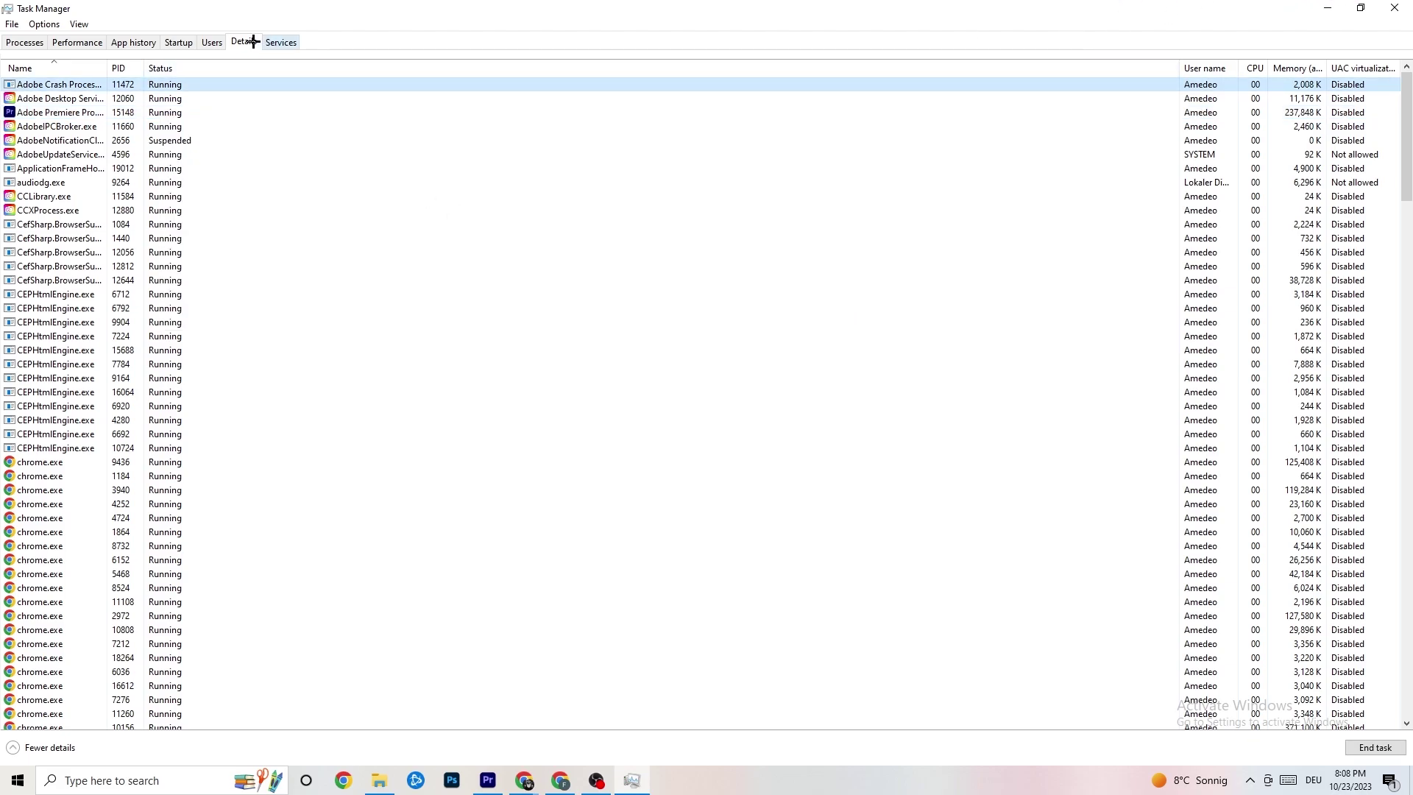
- Review the startup apps and the disable option for Adobe Updater Startup Utility, then close Task Manager
left_click(180, 44)
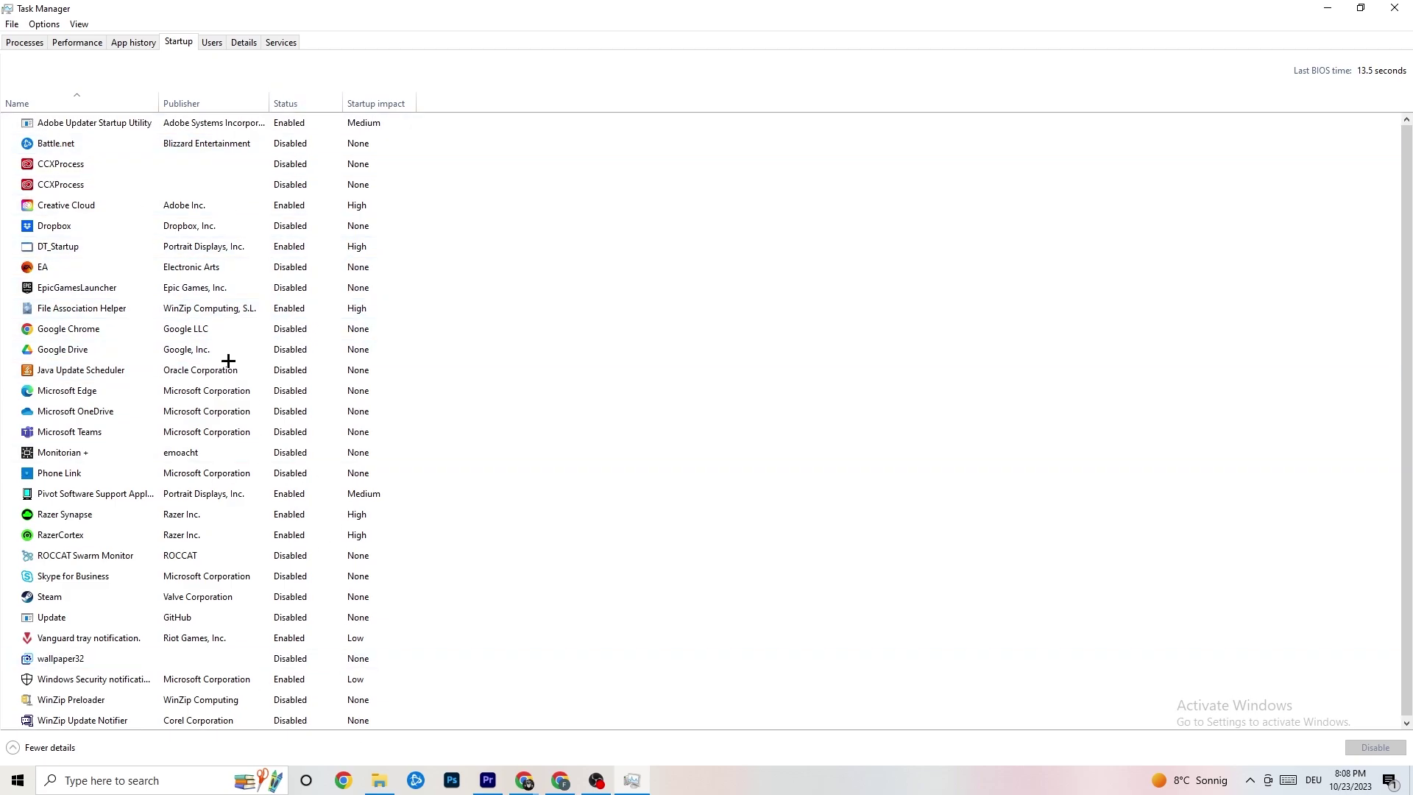
right_click(301, 127)
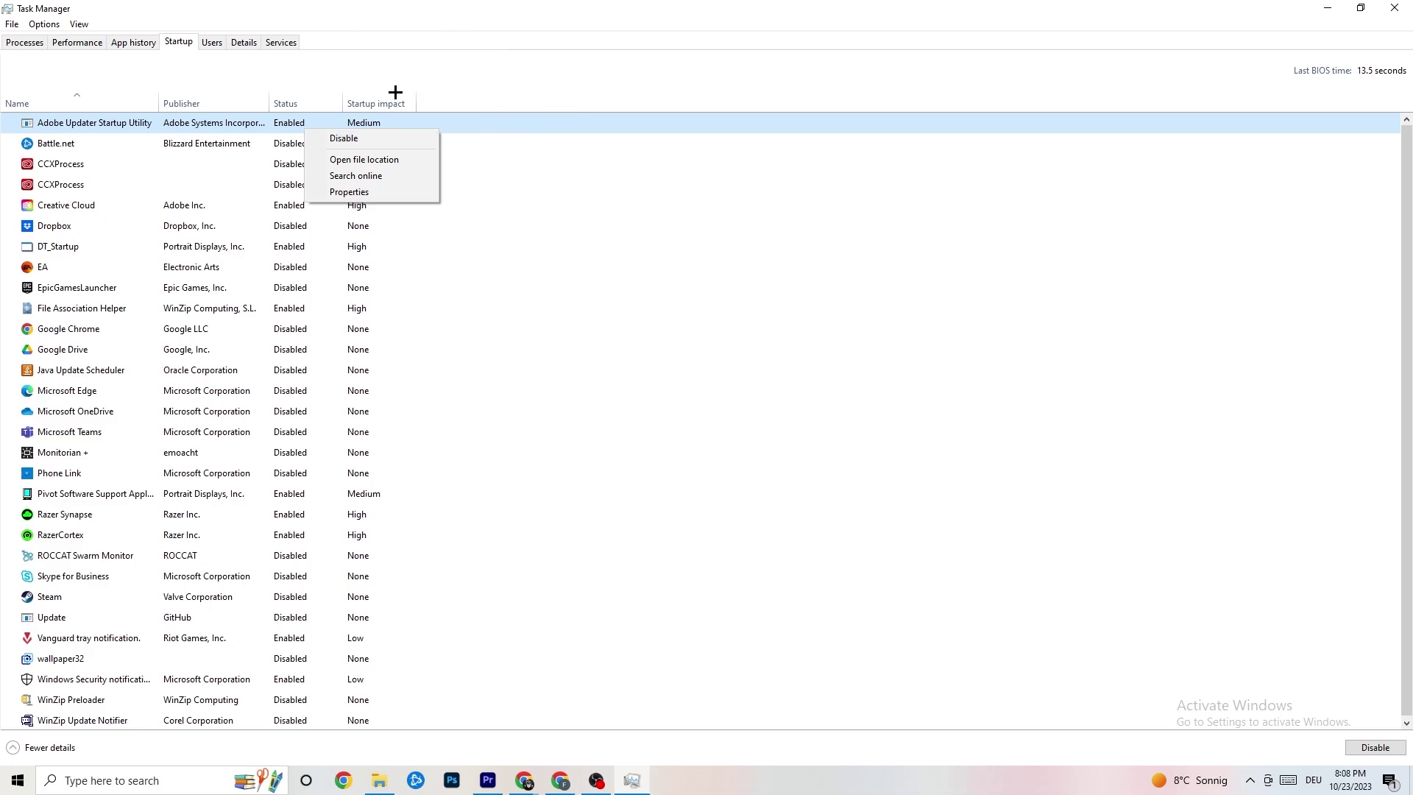
left_click(878, 40)
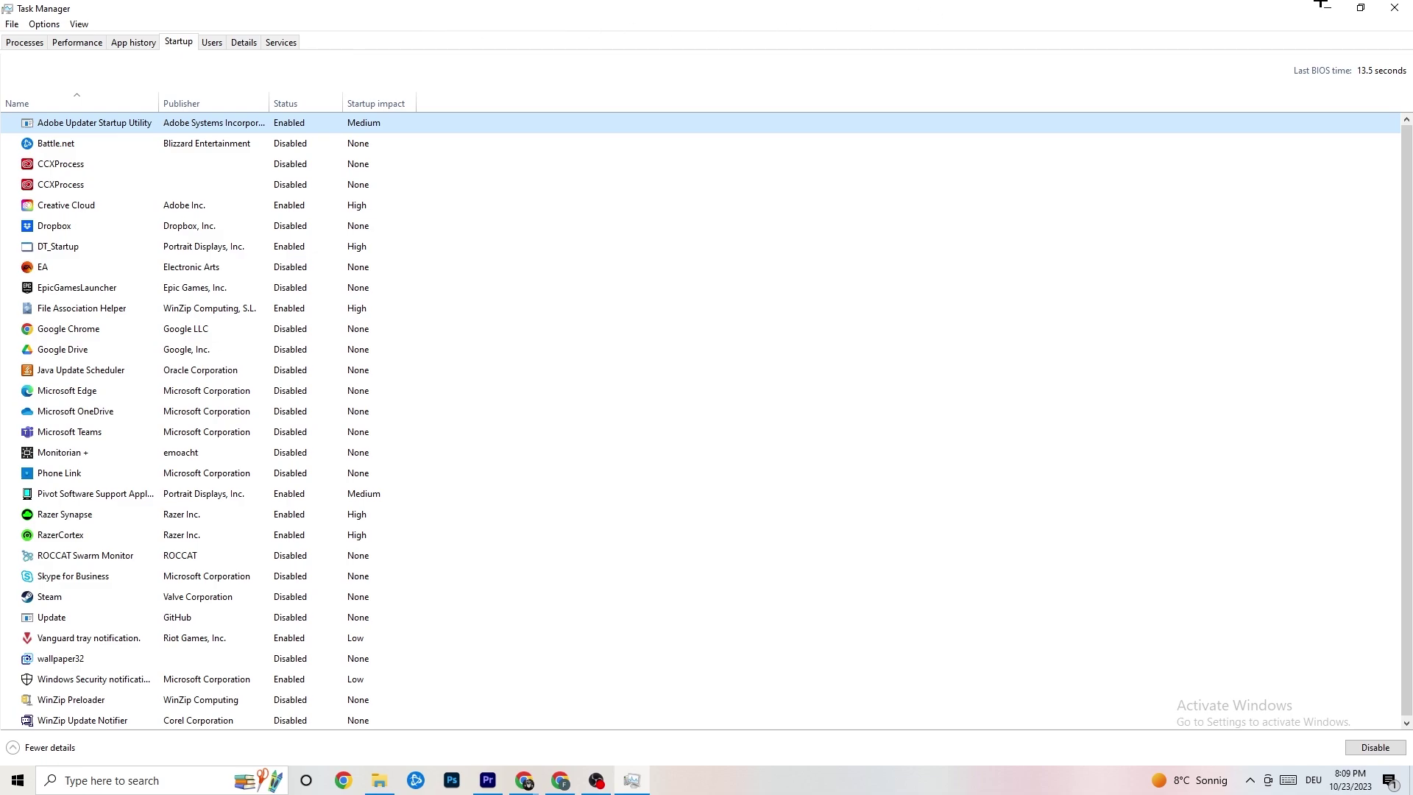
left_click(1395, 7)
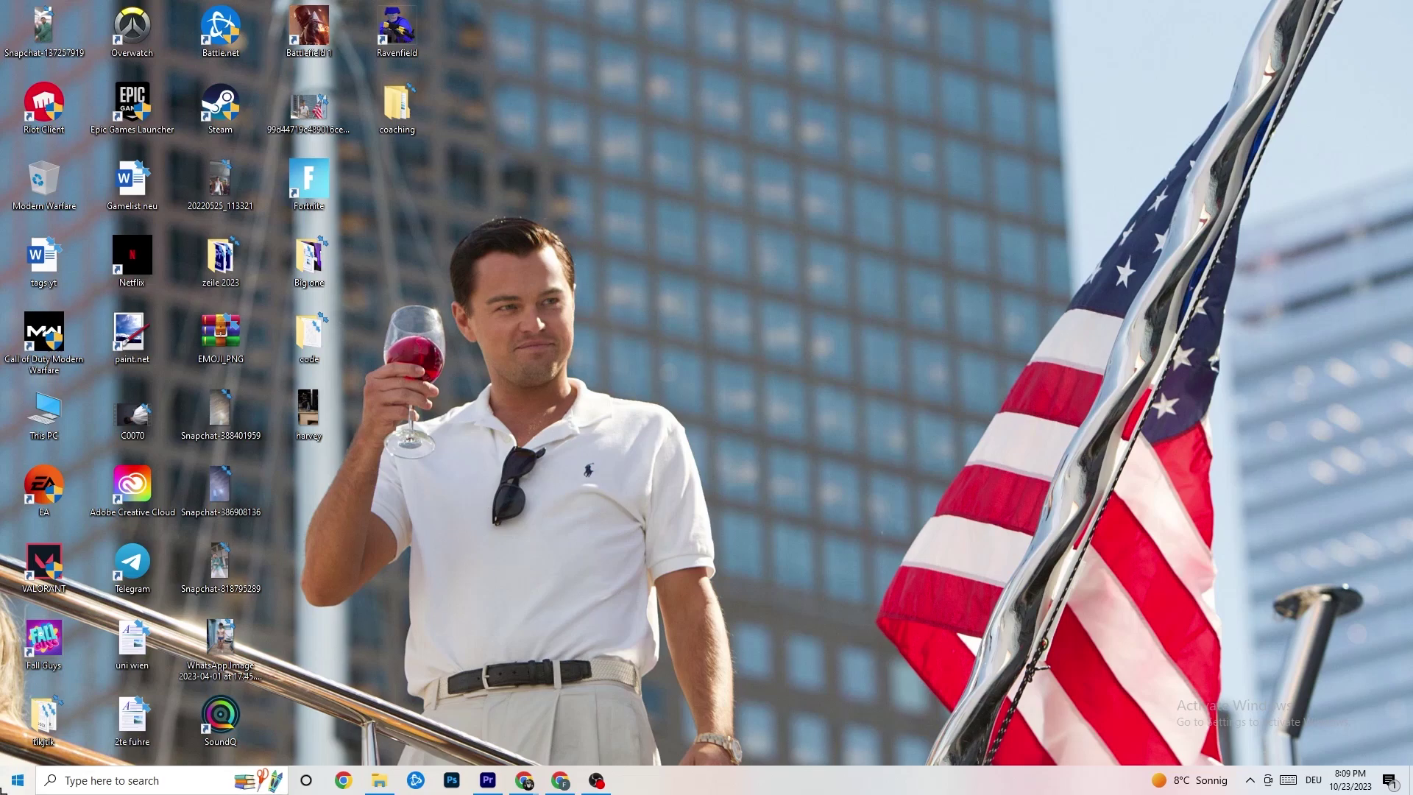
- Open the Windows display settings and check the choices for text and app scaling and for display resolution
left_click(18, 780)
left_click(18, 712)
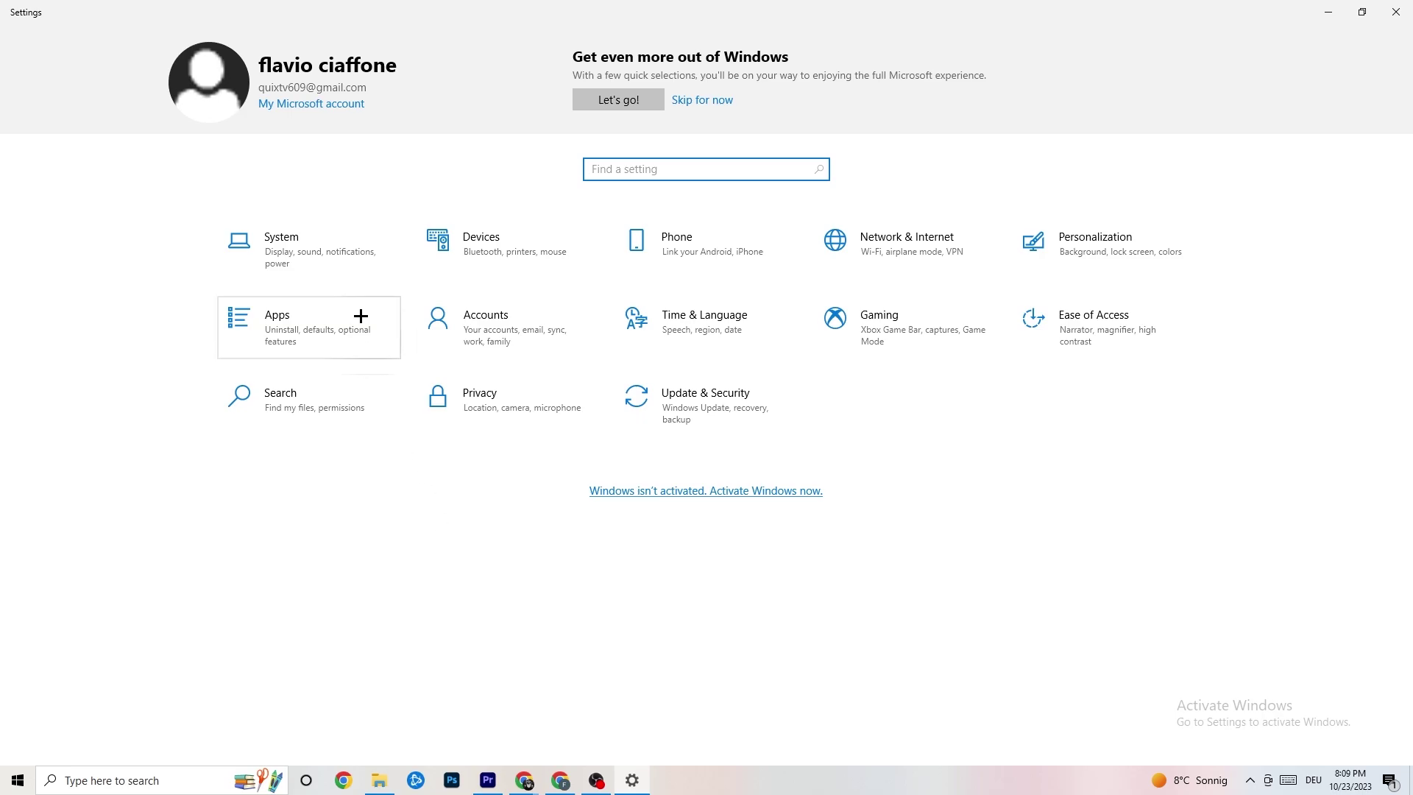
left_click(332, 253)
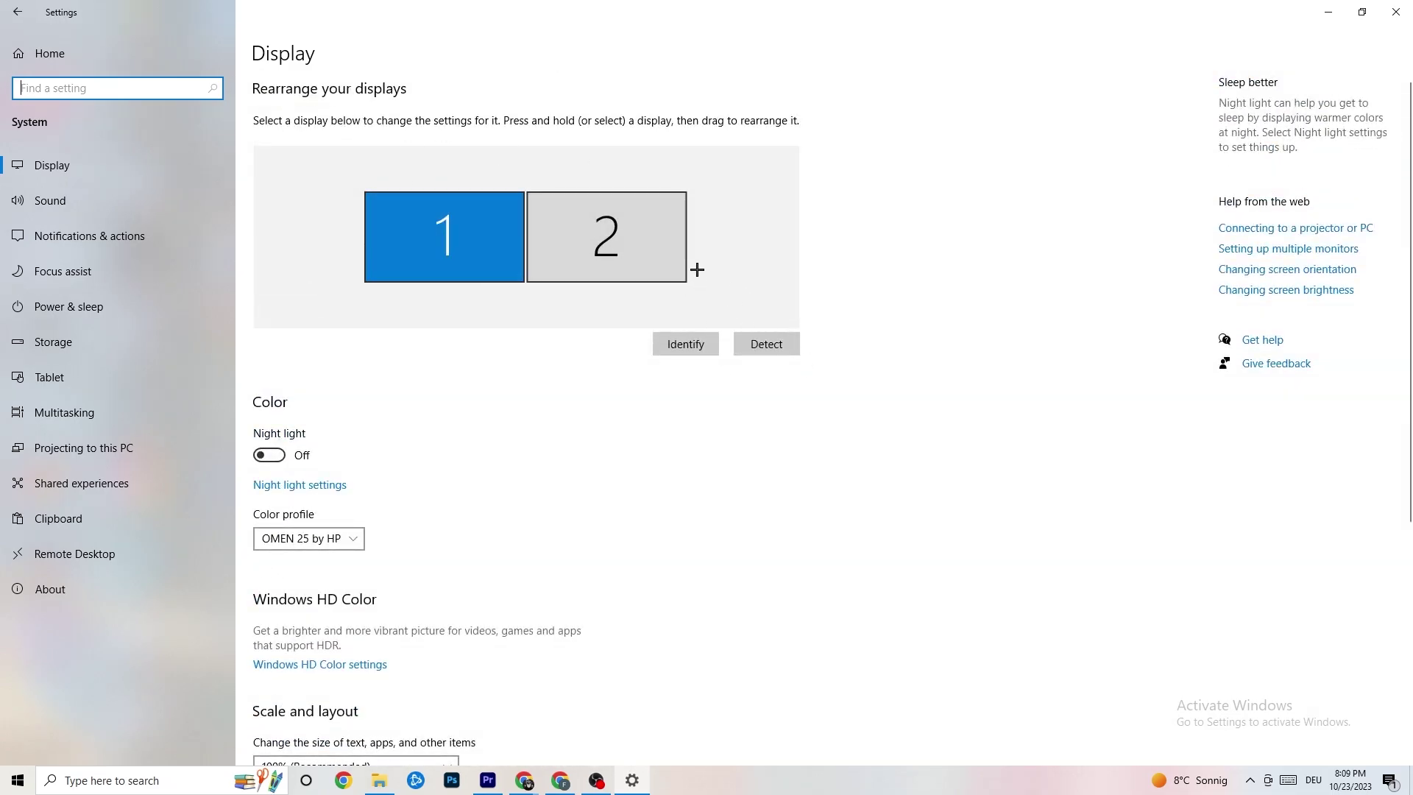
scroll(568, 316, "down", 5)
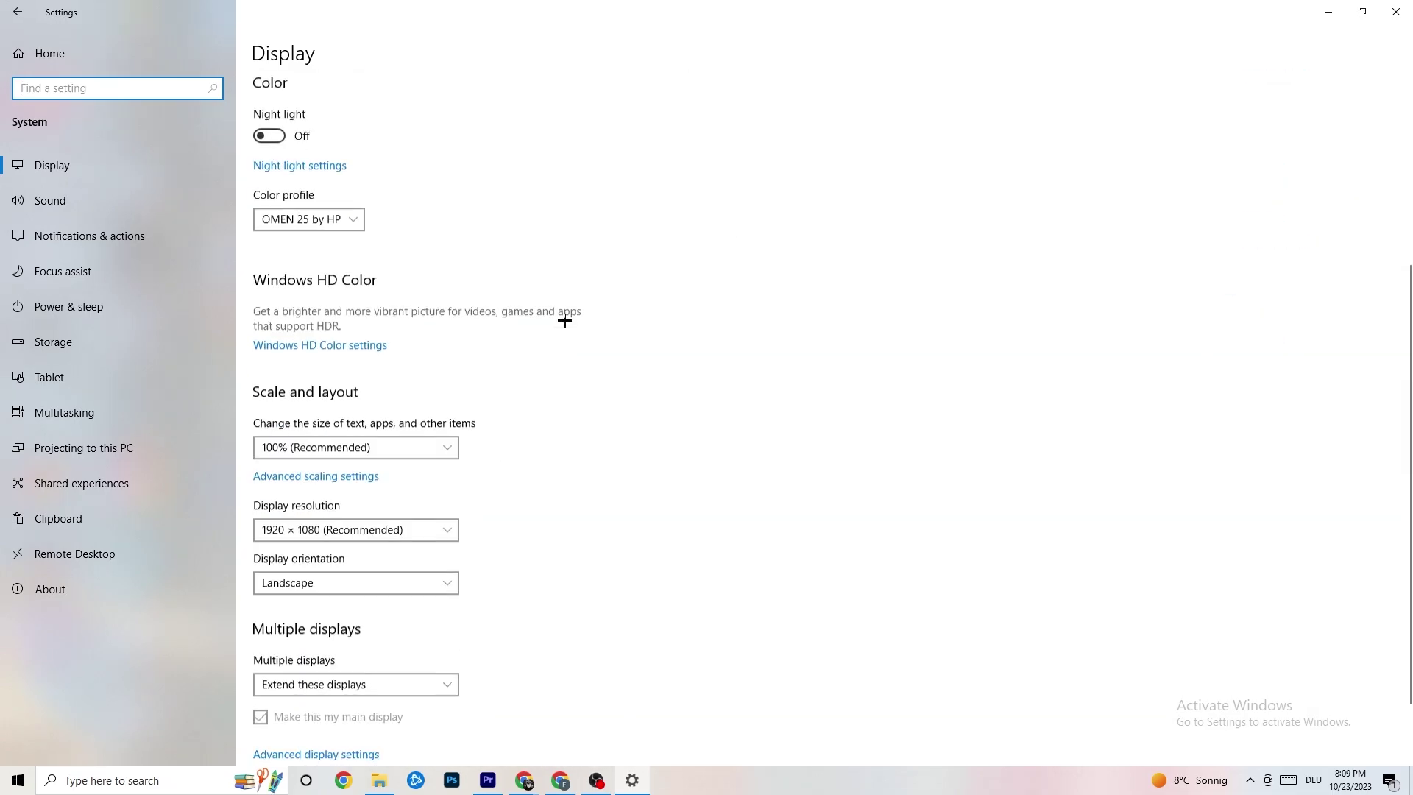
left_click(445, 425)
left_click(386, 426)
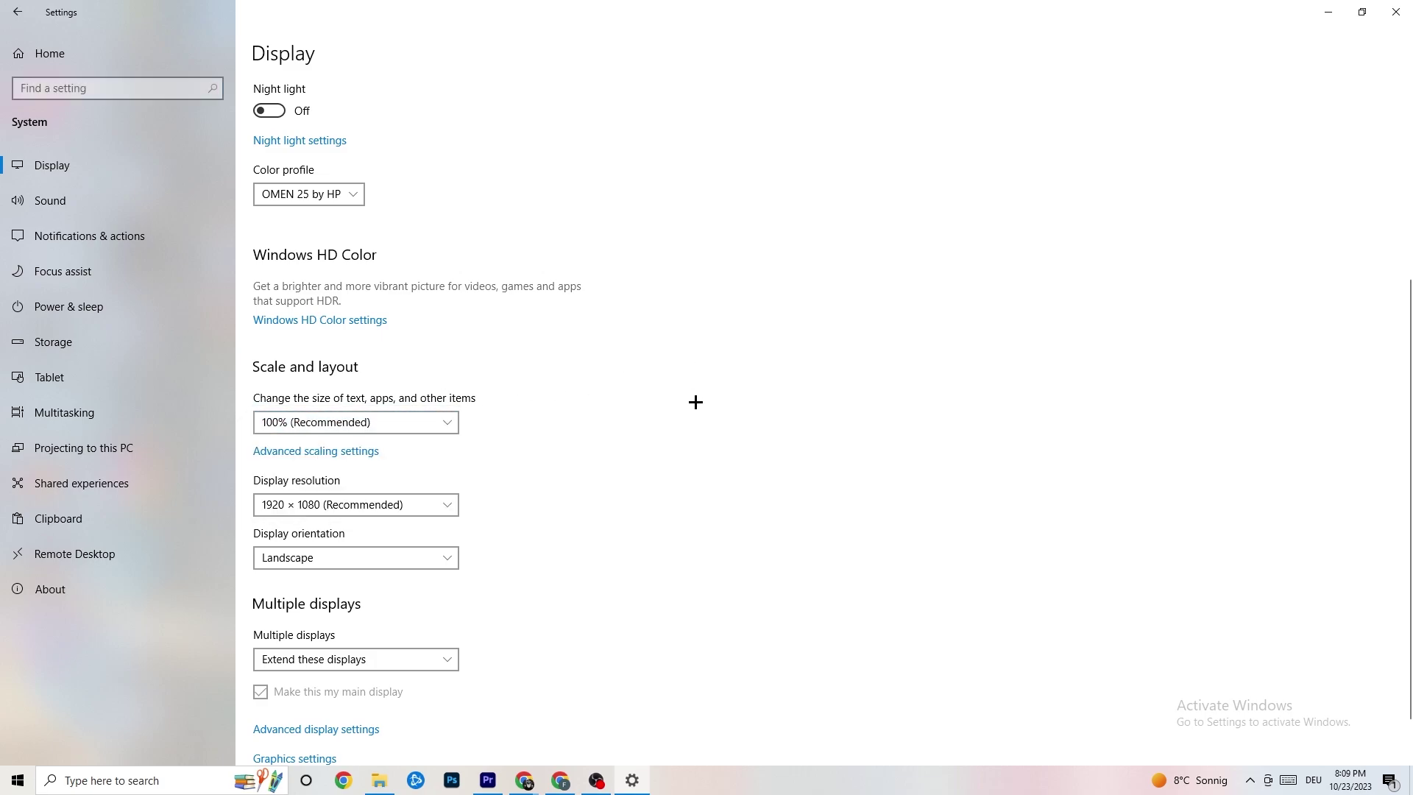
left_click(428, 506)
left_click(628, 443)
scroll(606, 401, "down", 2)
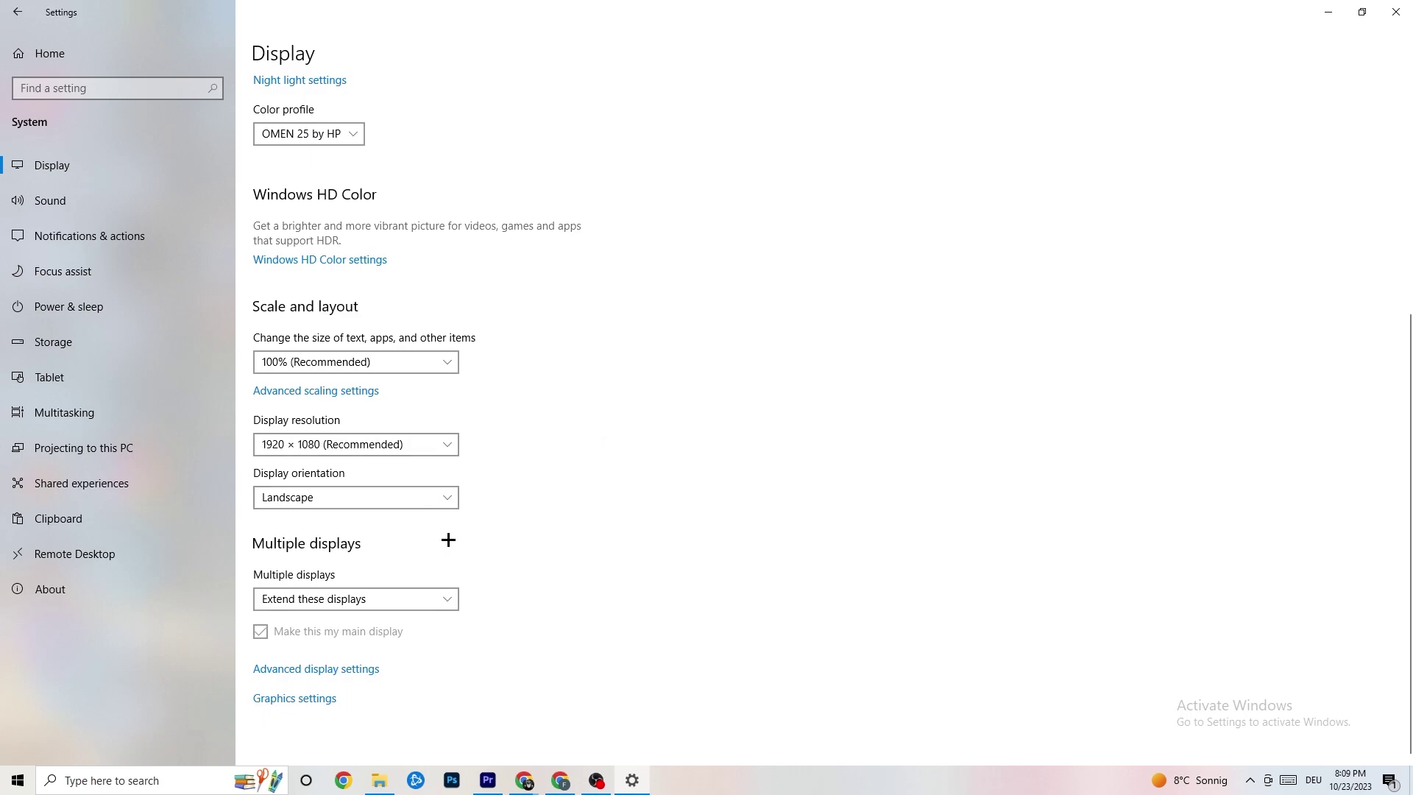
- Check the available power plans through the additional power settings and close the Power Options window
left_click(162, 304)
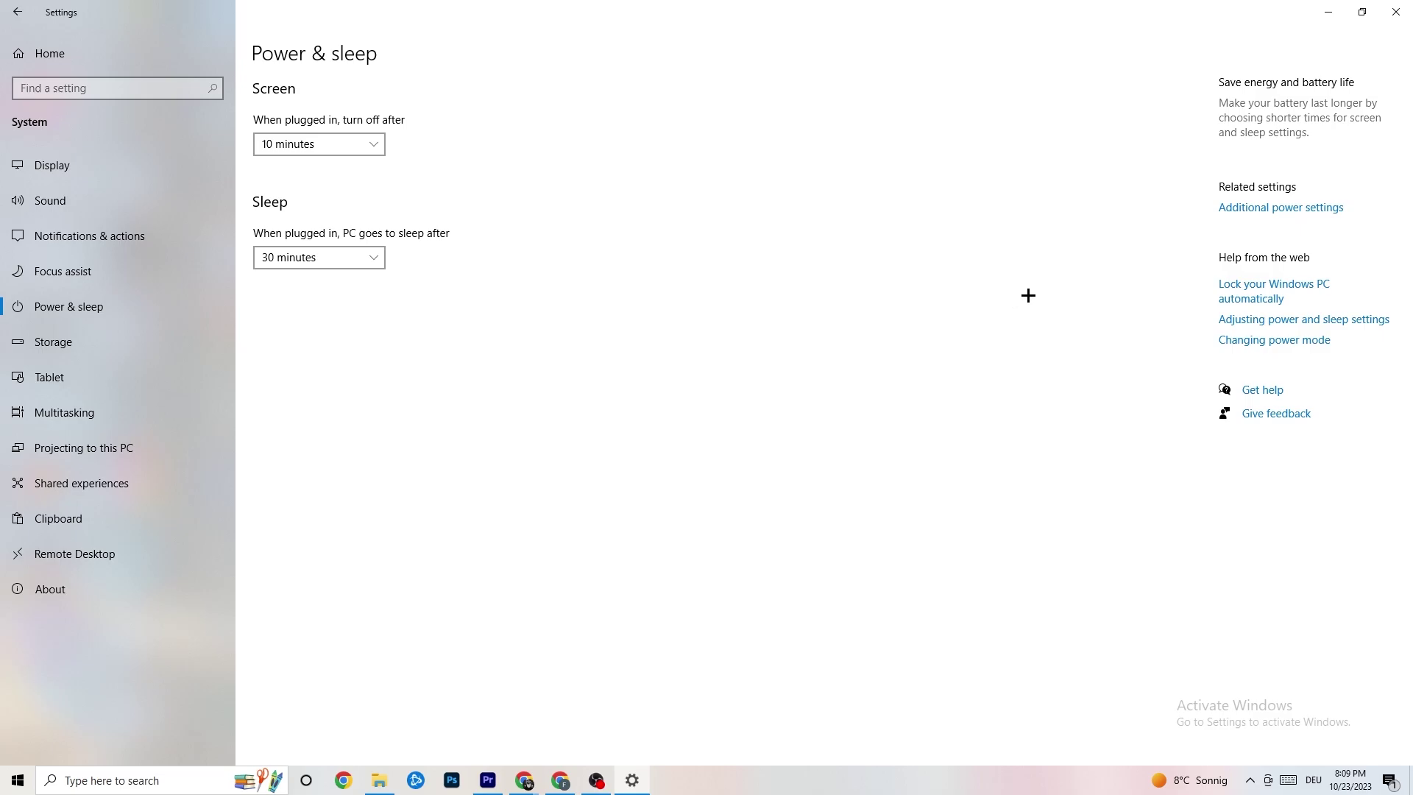
left_click(1271, 213)
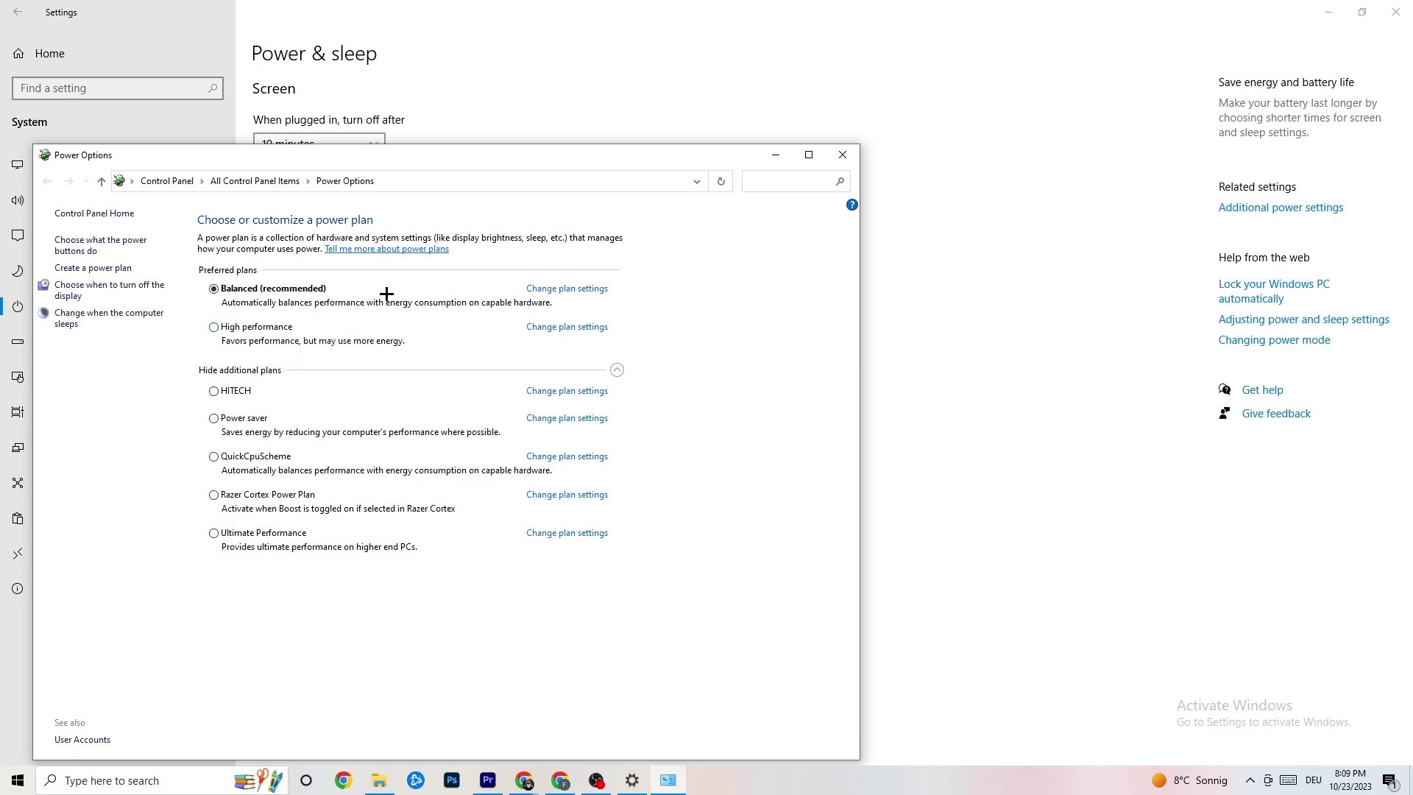
left_click(842, 156)
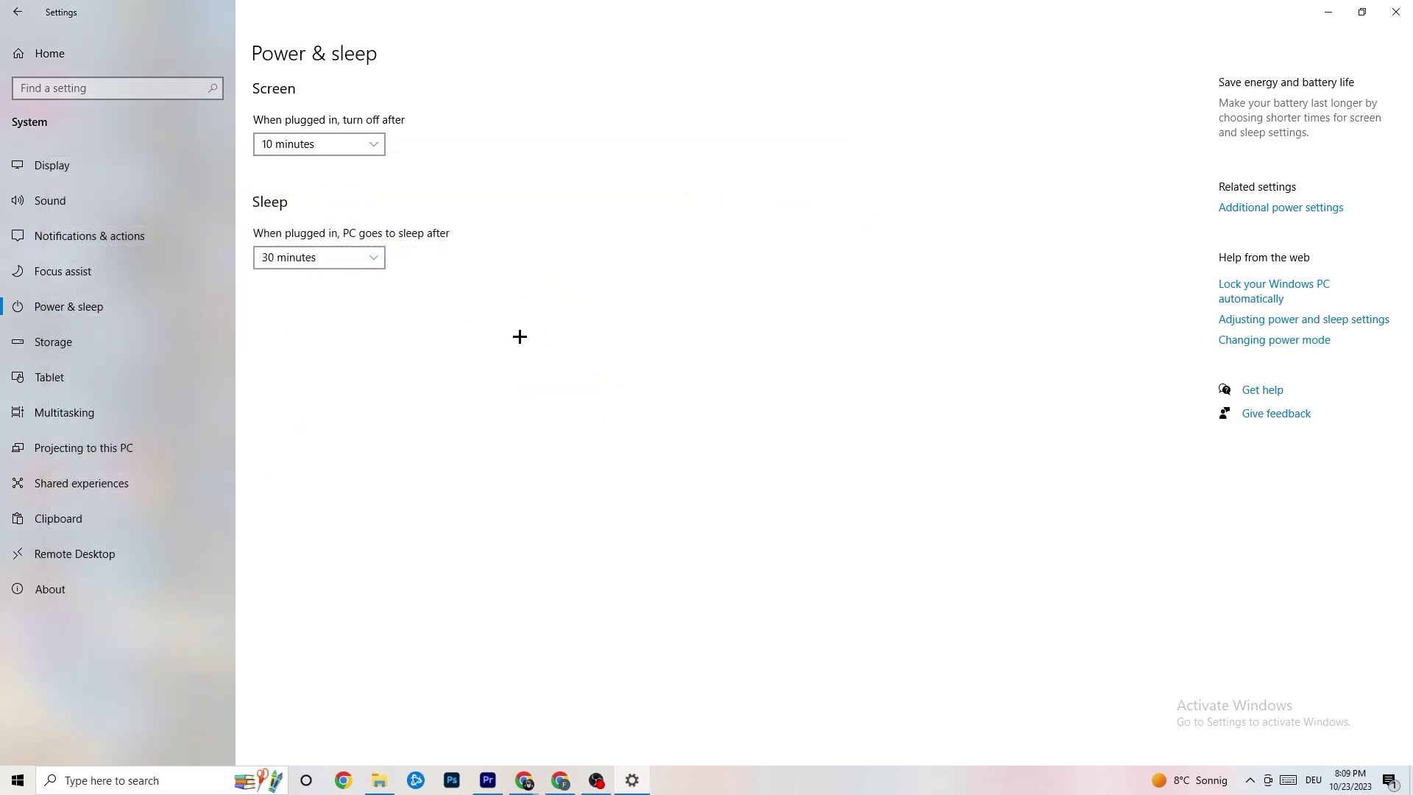
- Review the Storage Sense configuration, including how often it can run, and return to the storage overview
left_click(92, 353)
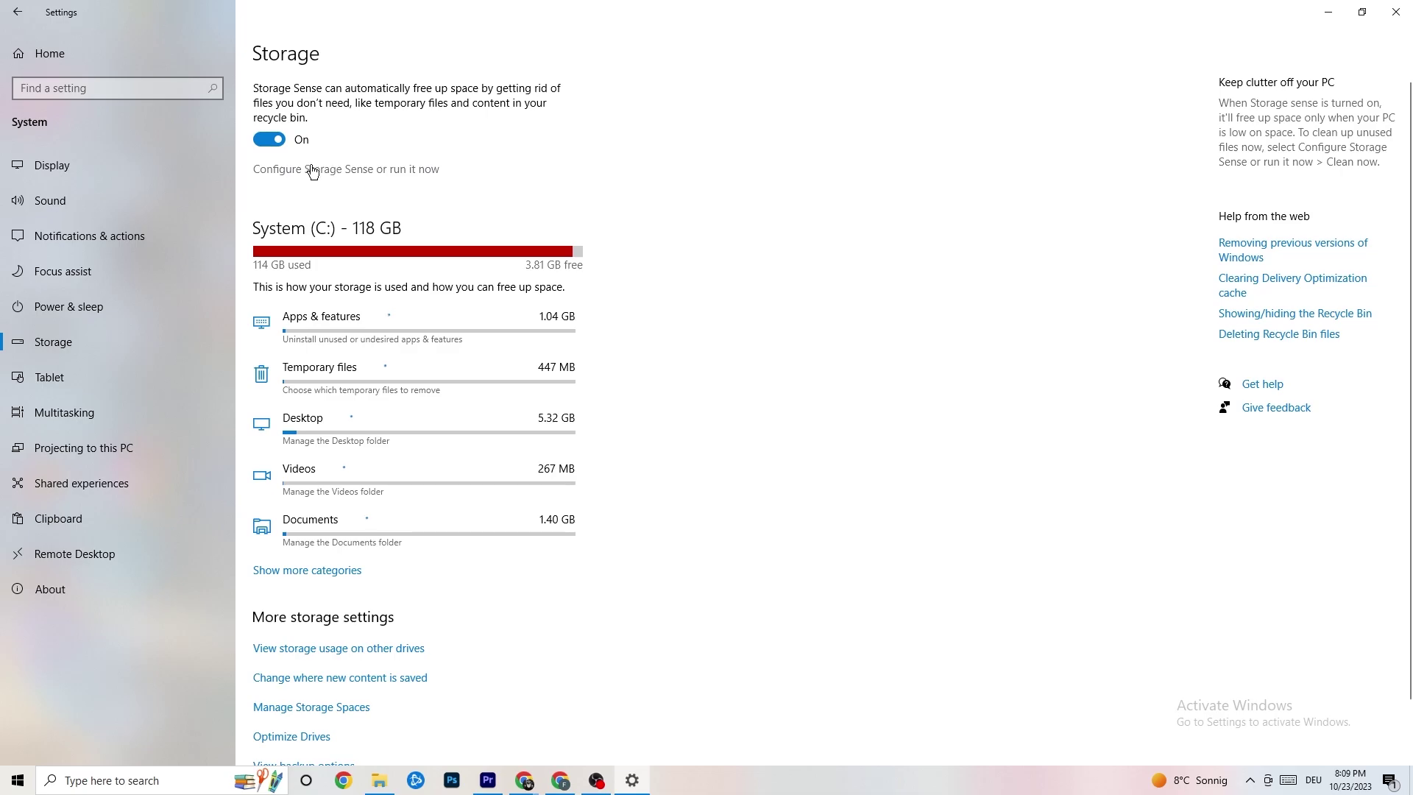
left_click(397, 171)
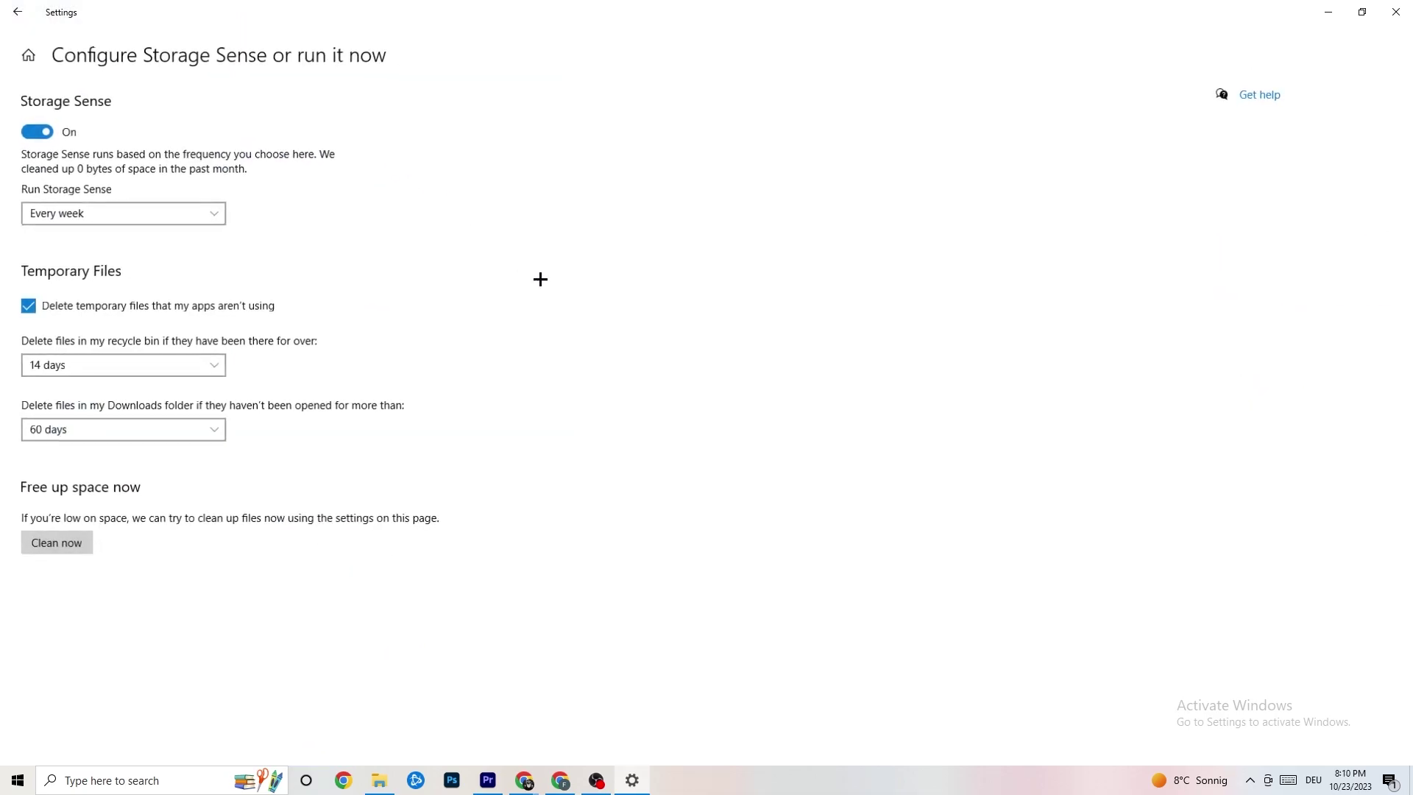
left_click(190, 214)
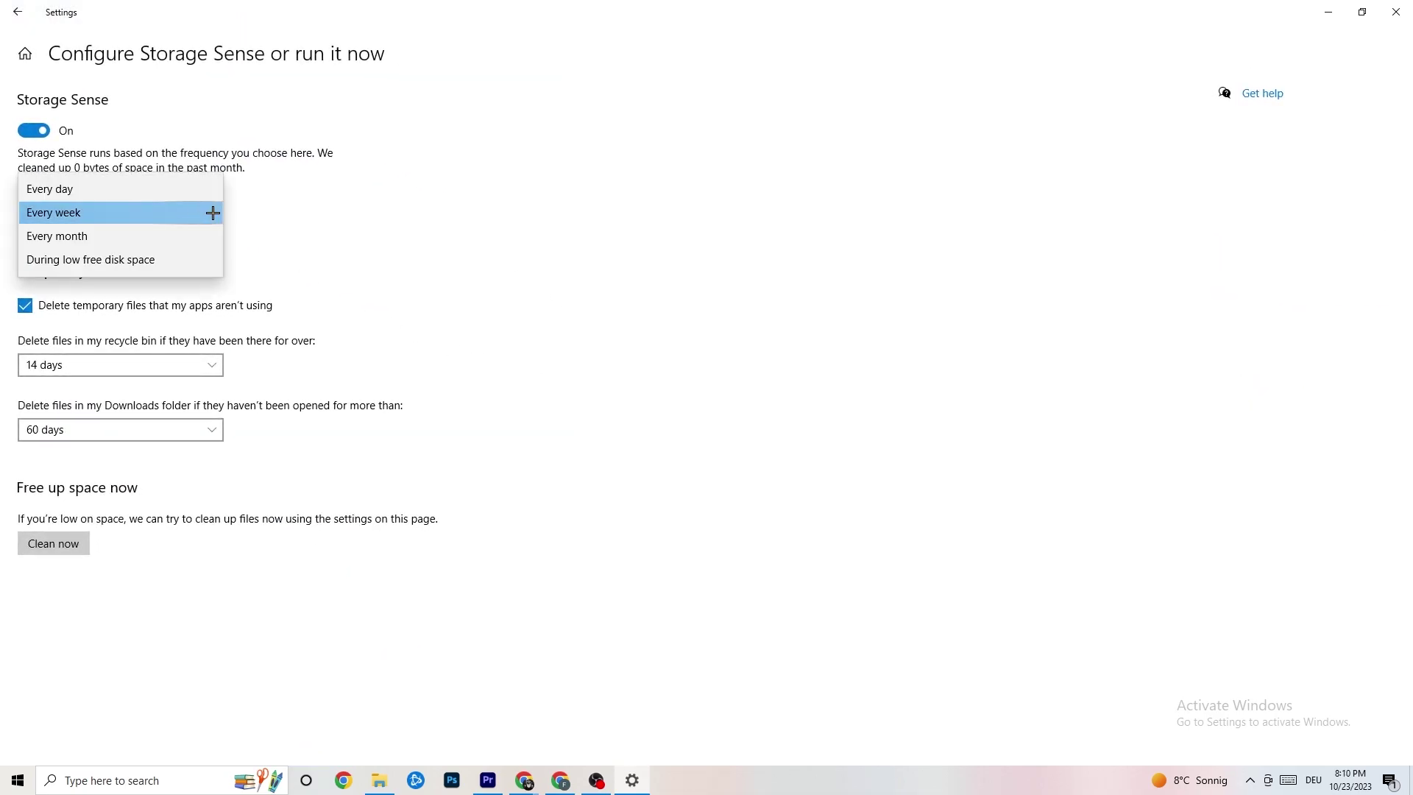
left_click(440, 209)
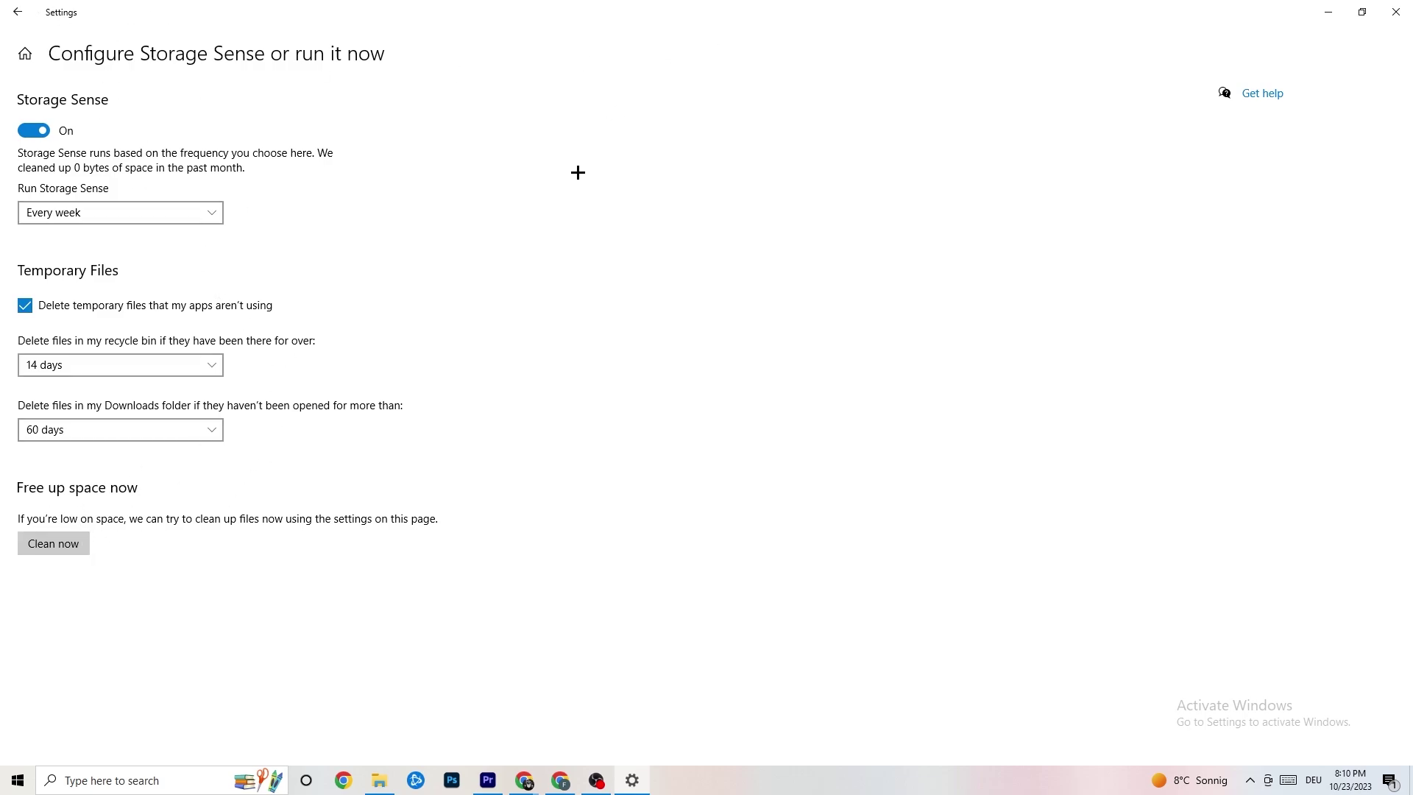
left_click(22, 16)
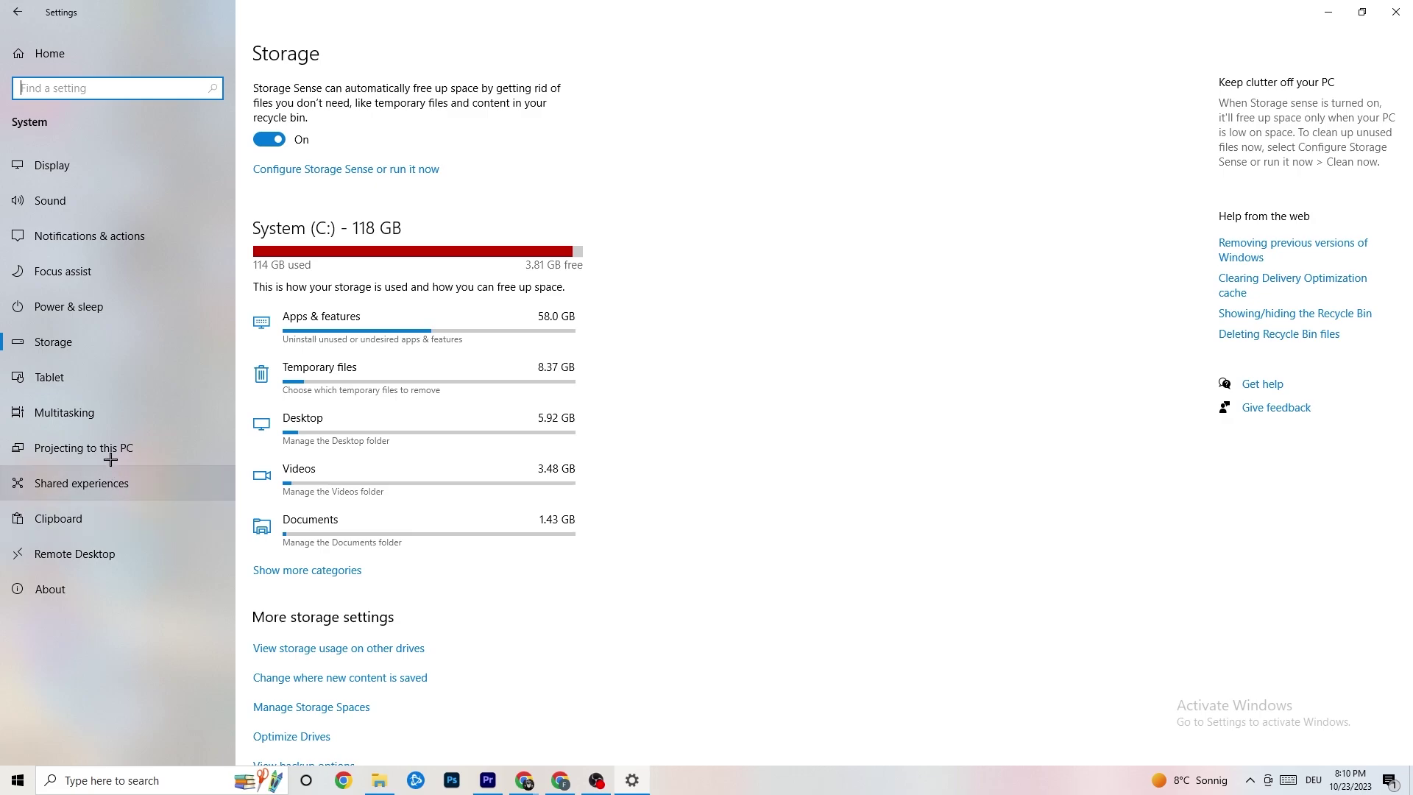
- Look through the Apps & features and Default apps settings
left_click(6, 8)
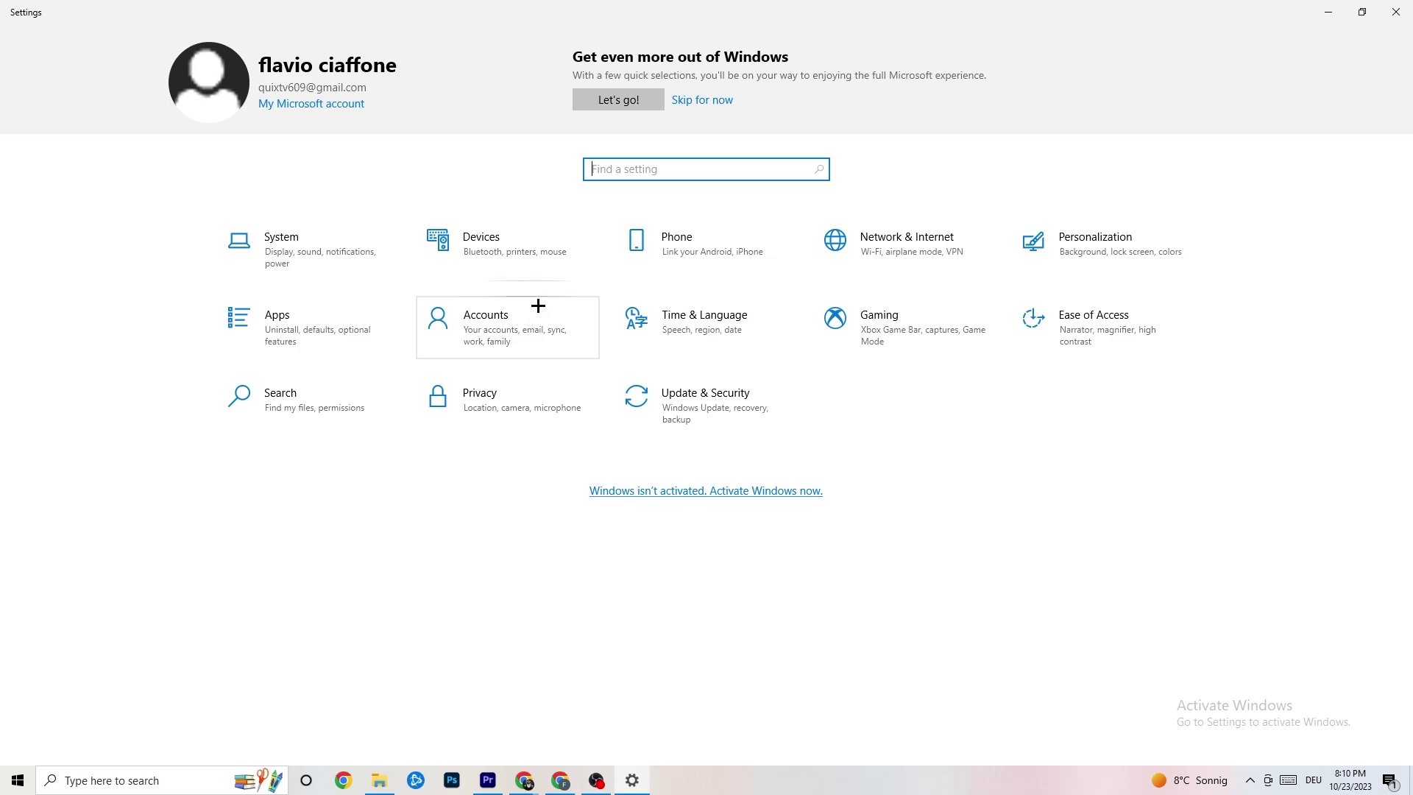
left_click(315, 324)
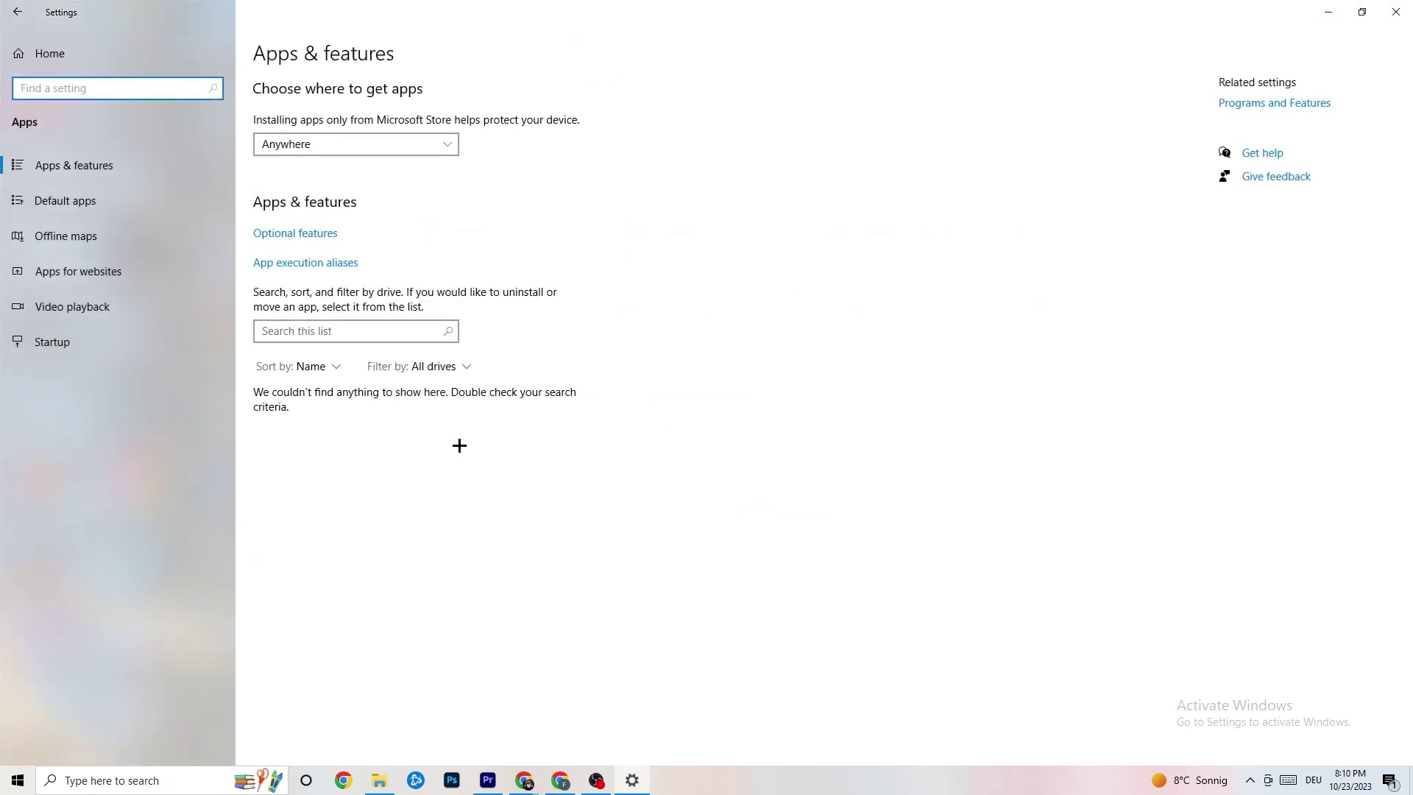
left_click(112, 204)
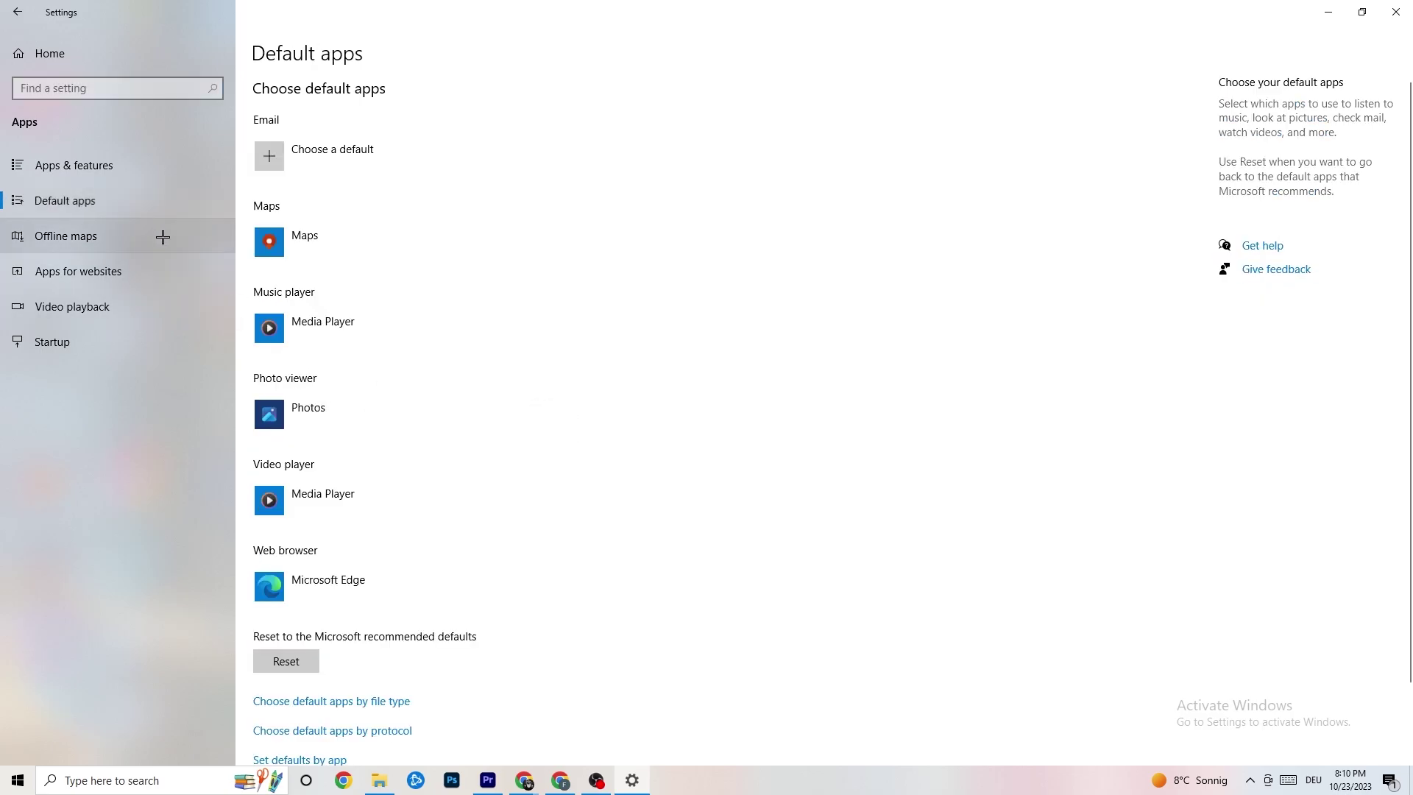
left_click(124, 170)
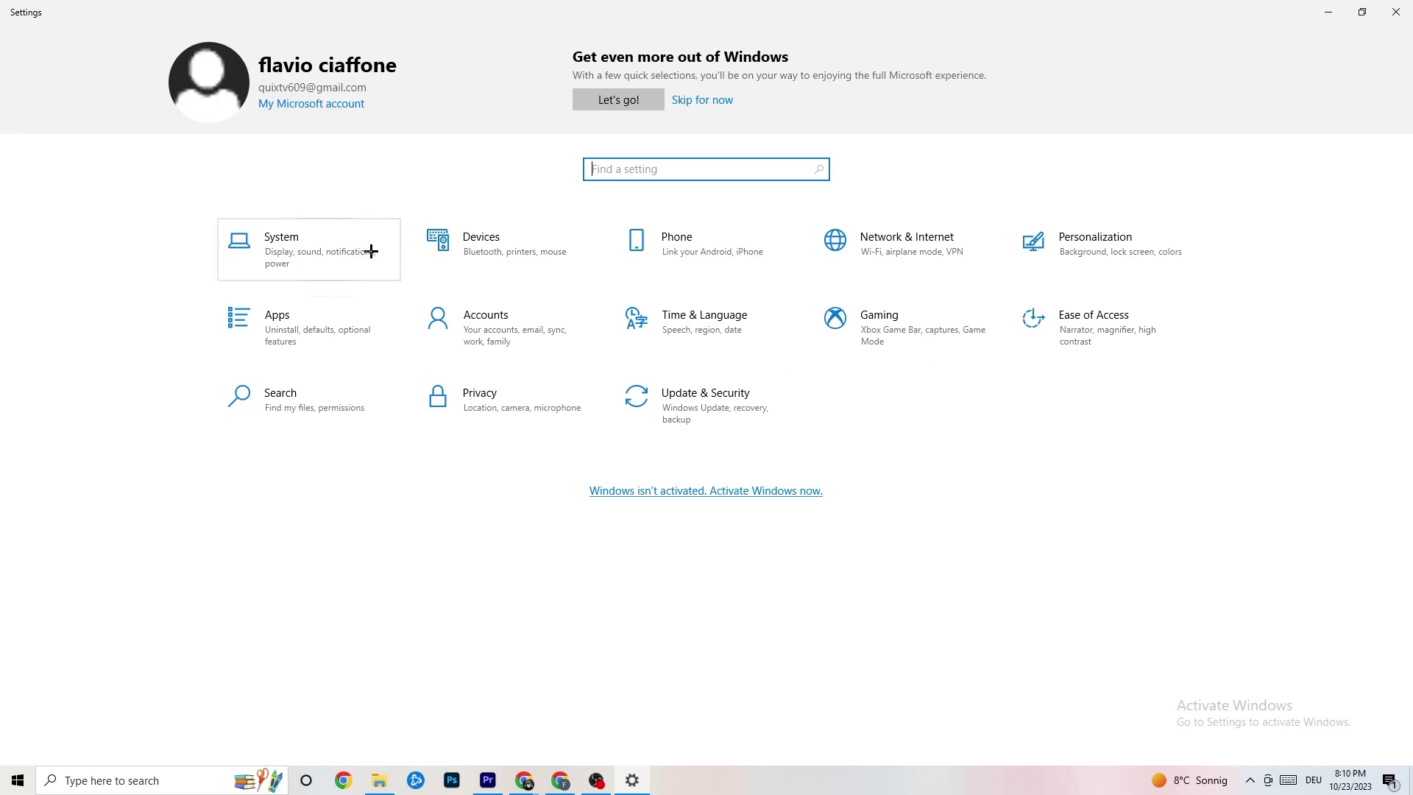
- Review the Xbox Game Bar, Captures and Game Mode settings, then go to Update & Security
left_click(905, 349)
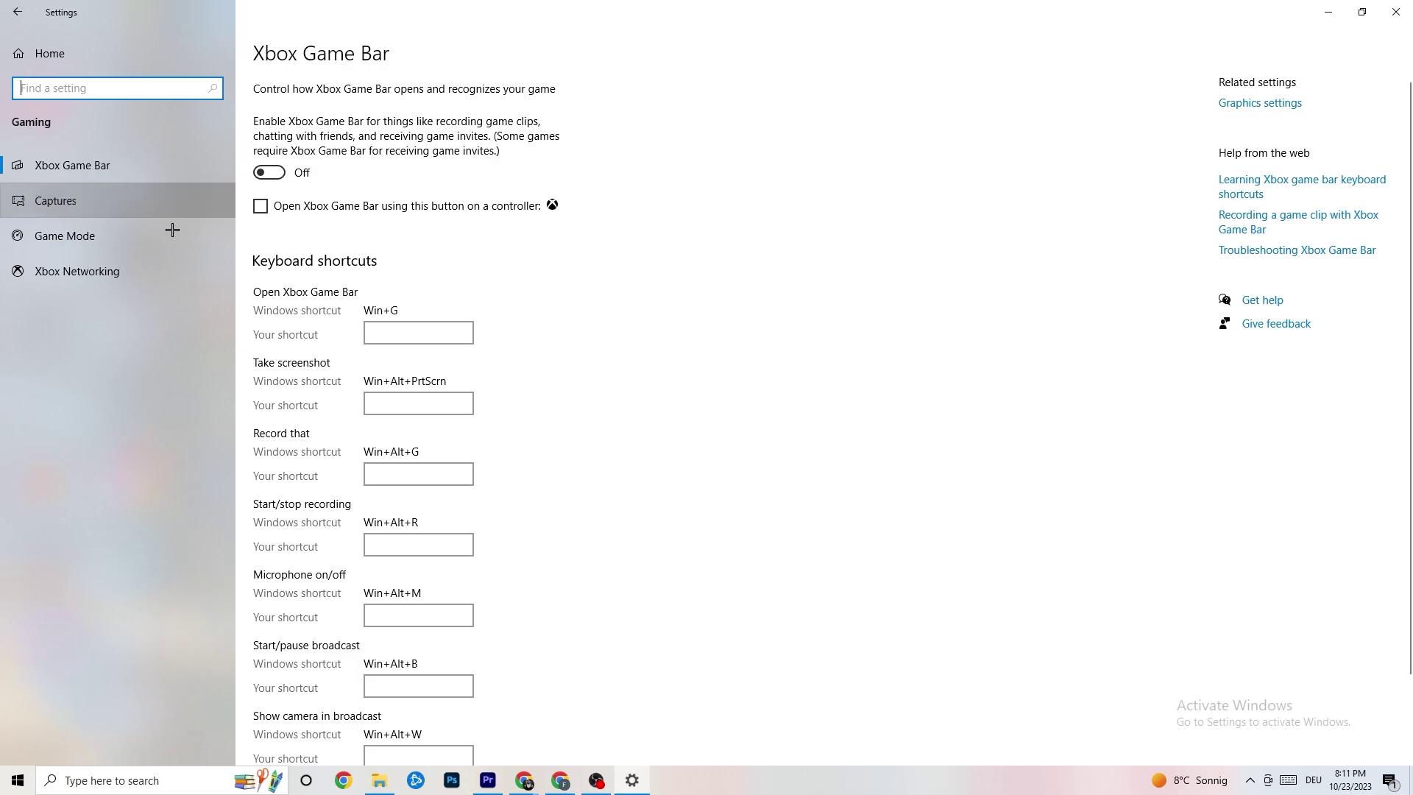
left_click(166, 197)
scroll(497, 315, "down", 3)
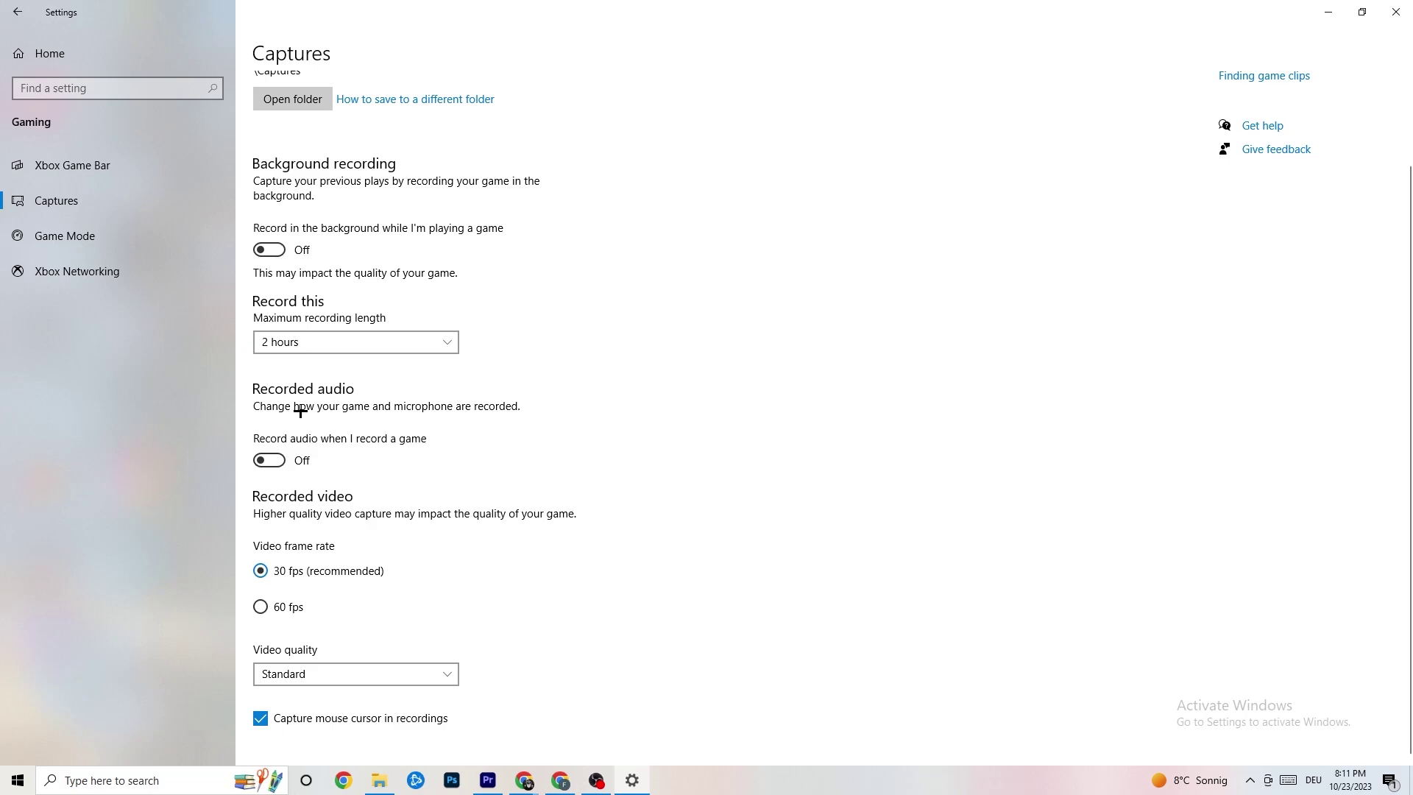
left_click(94, 234)
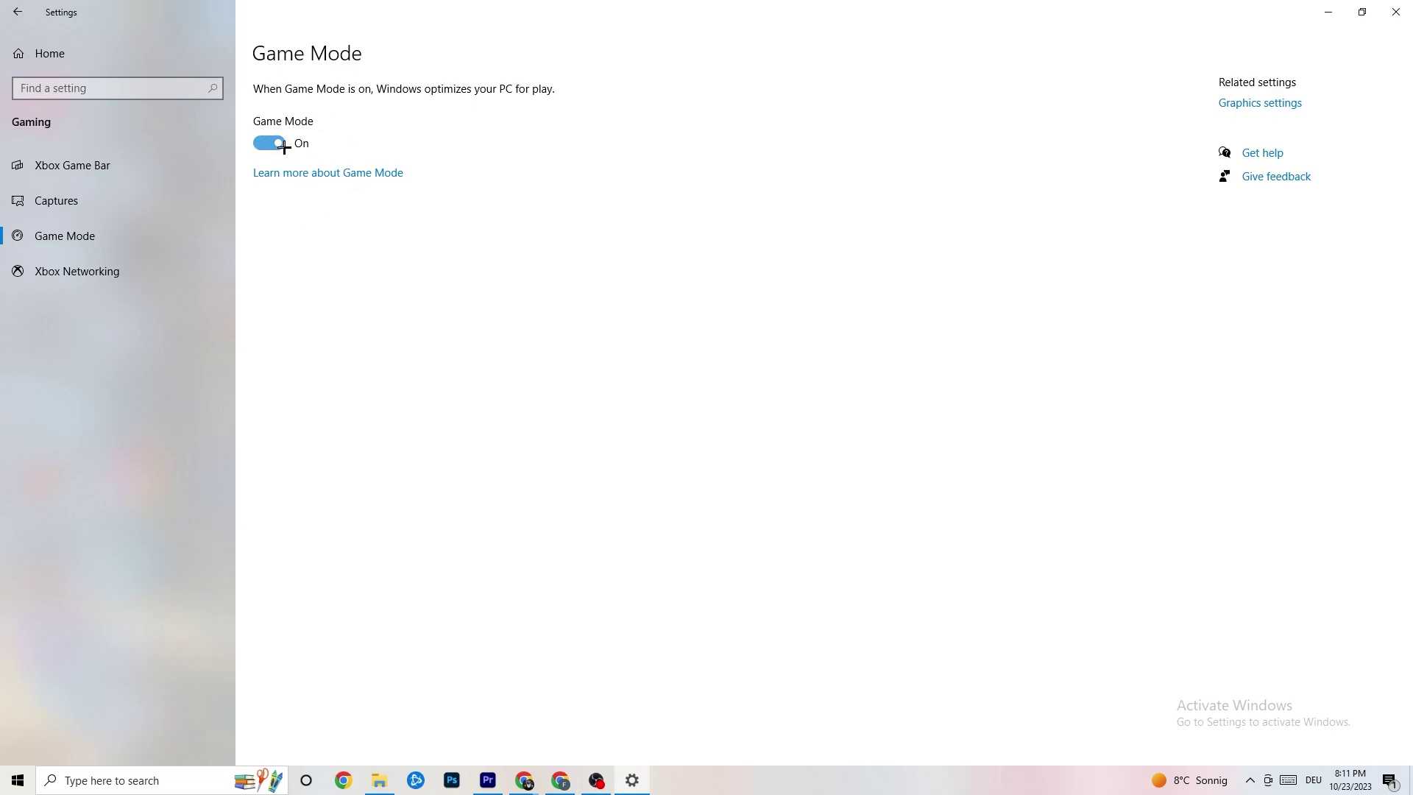
left_click(18, 11)
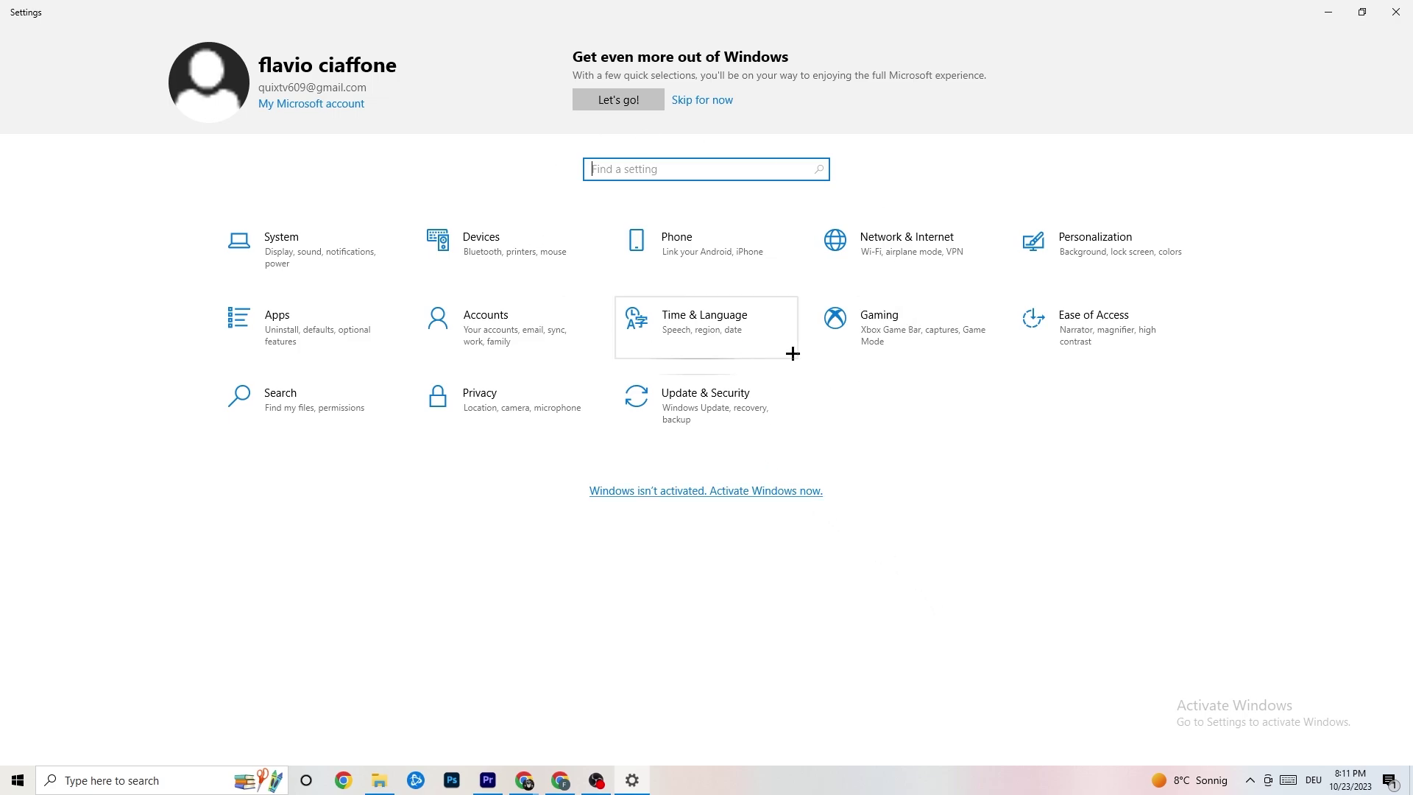
left_click(717, 398)
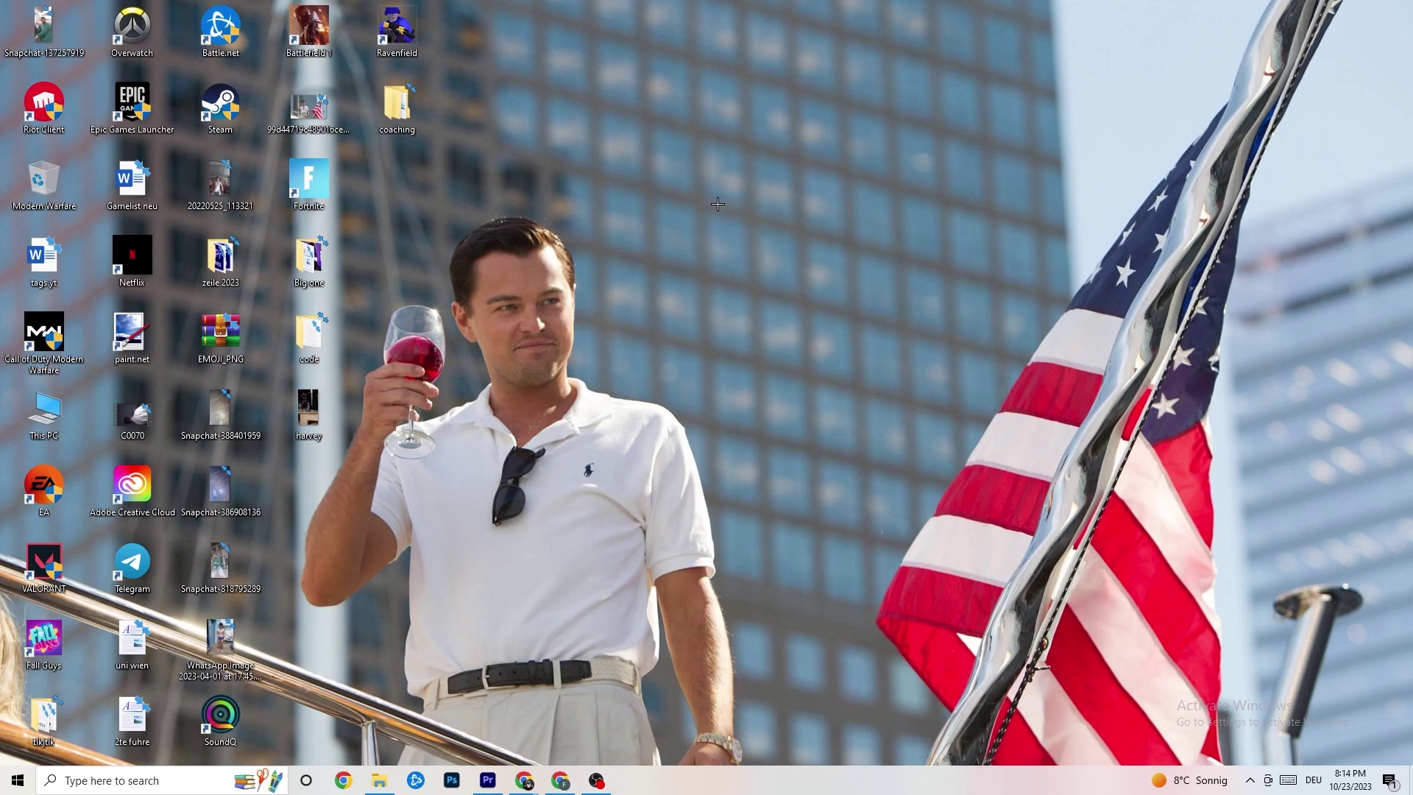
- Open NVIDIA Control Panel from the desktop and examine the options for adjusting image settings with preview
right_click(633, 191)
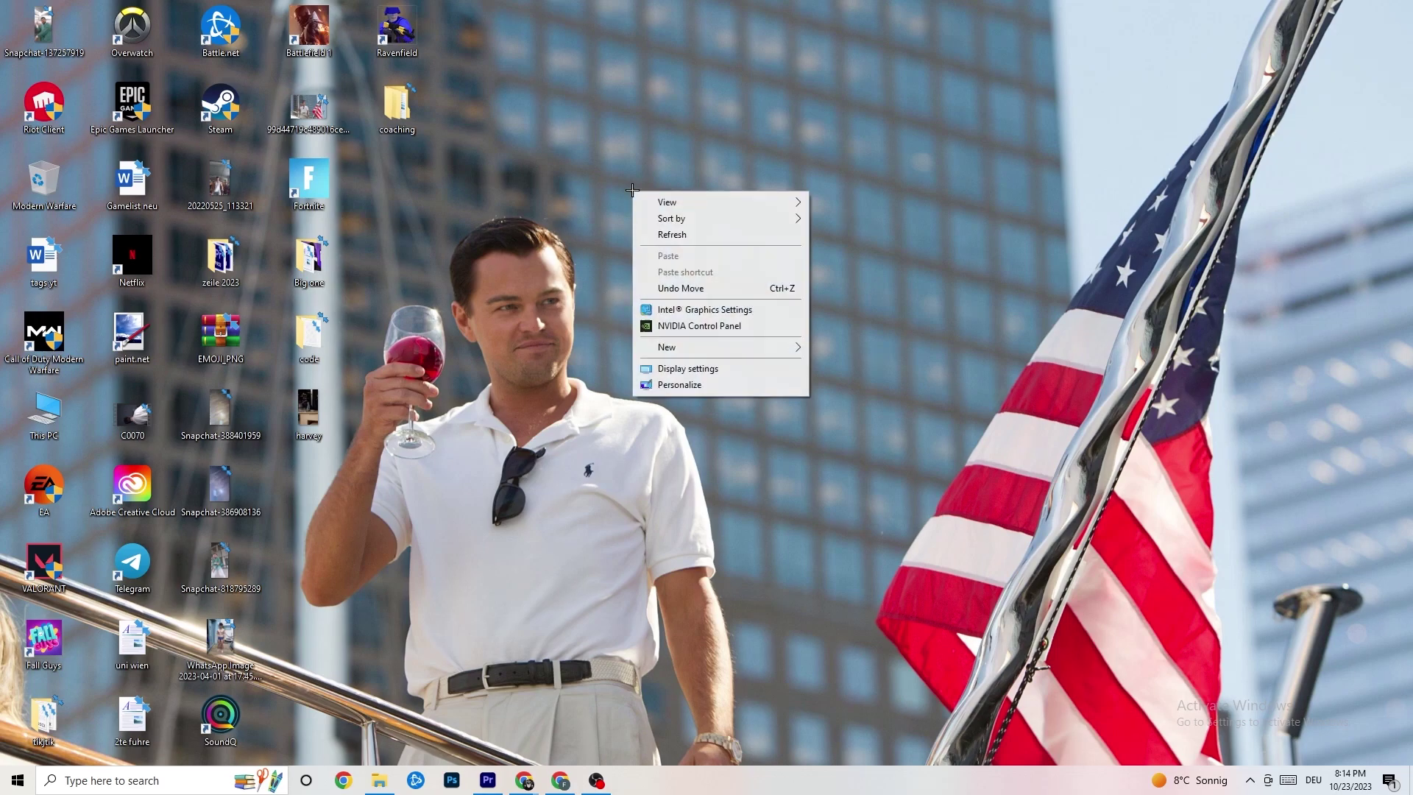
left_click(685, 326)
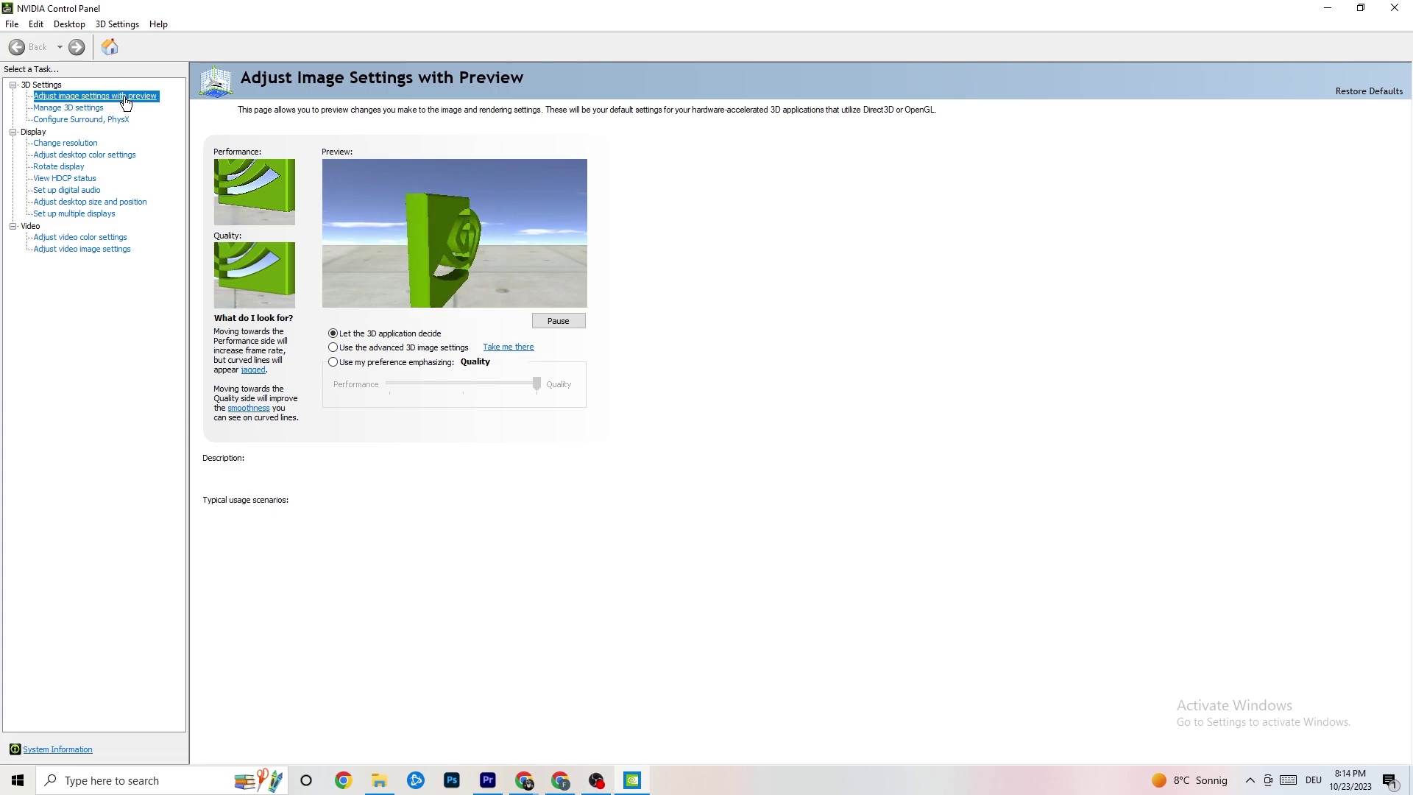
mouse_move(371, 340)
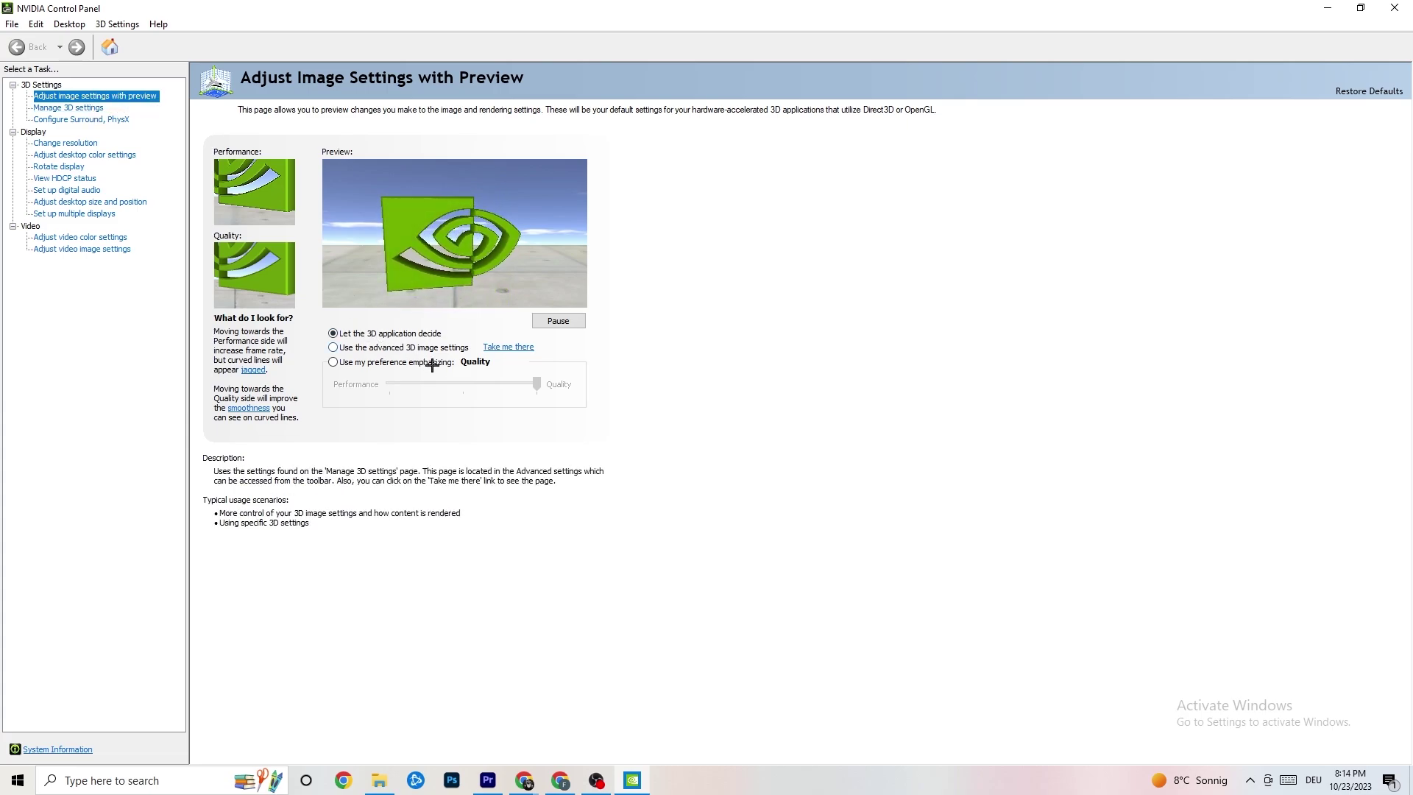
- Review the available display resolutions and refresh rate in NVIDIA Control Panel, then close it
mouse_move(378, 384)
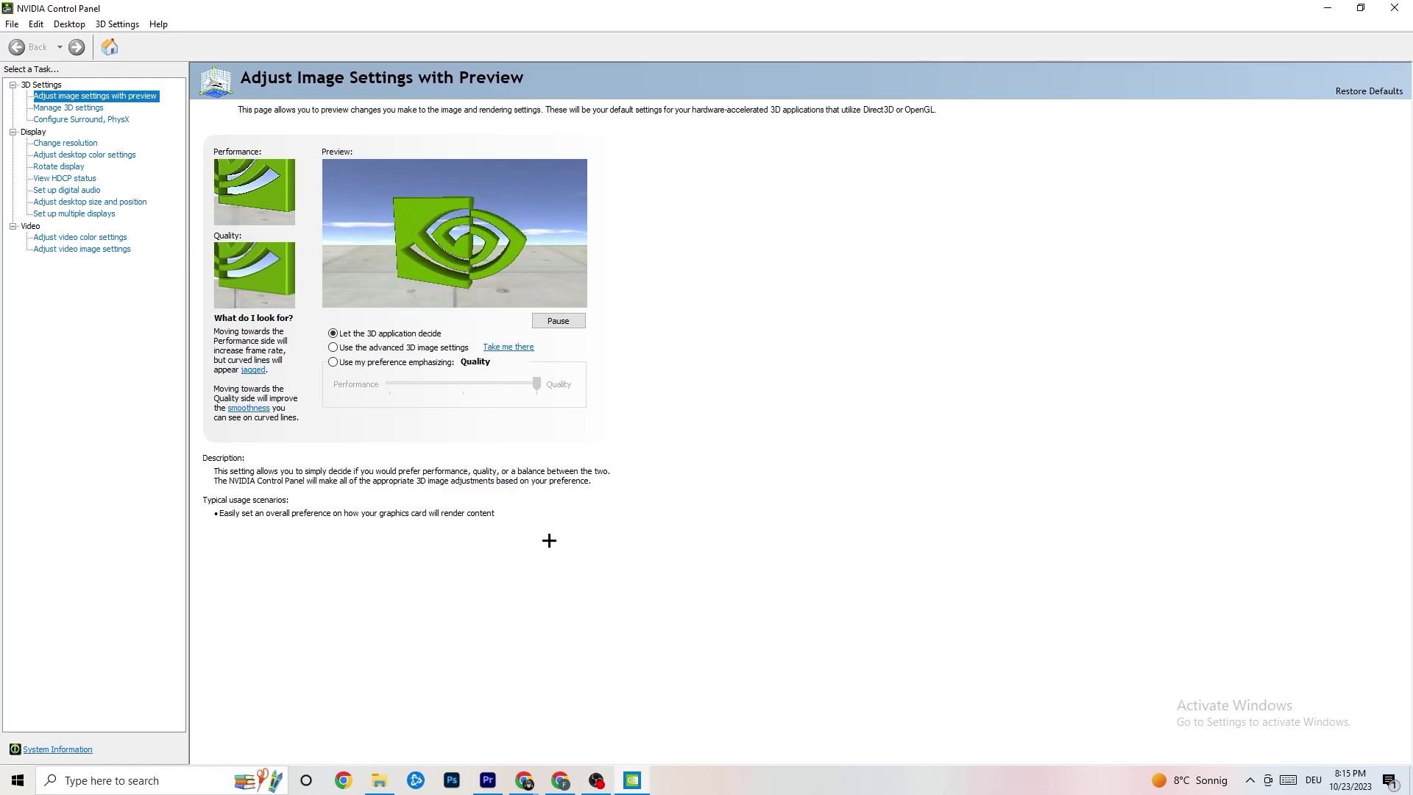
left_click(60, 144)
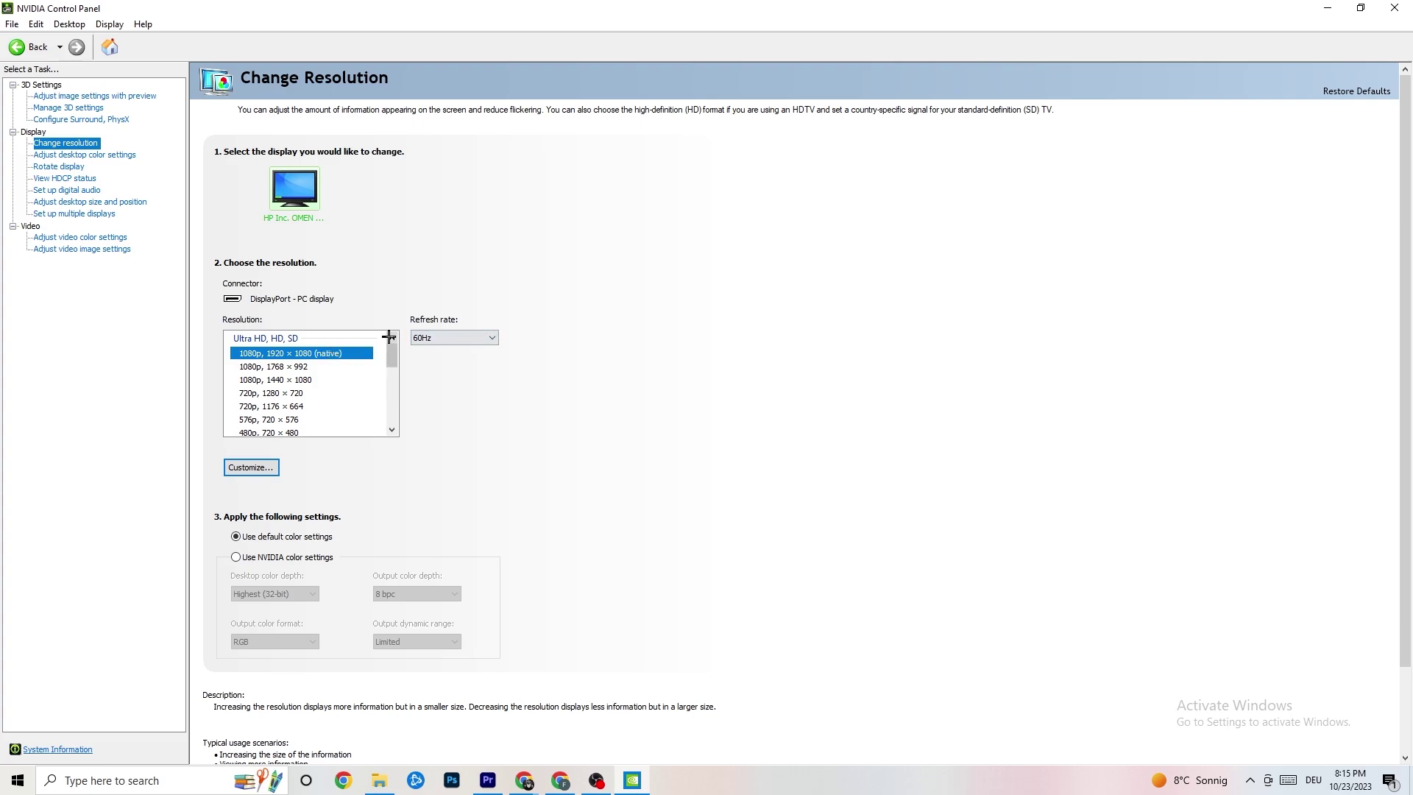
left_click(394, 383)
left_click(392, 344)
key("alt+F4")
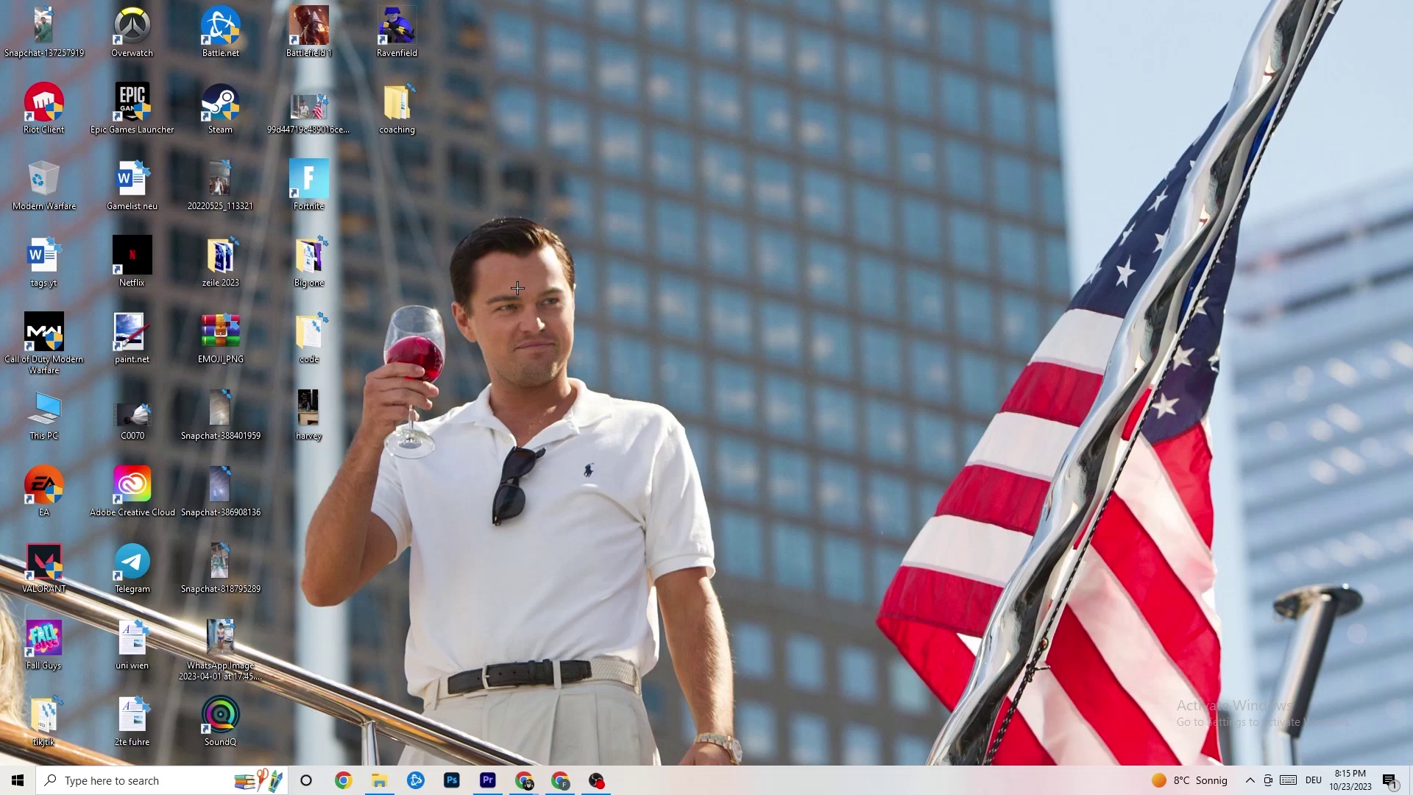
- Show the computer's power options, including Restart, and dismiss them without choosing one
left_click(18, 780)
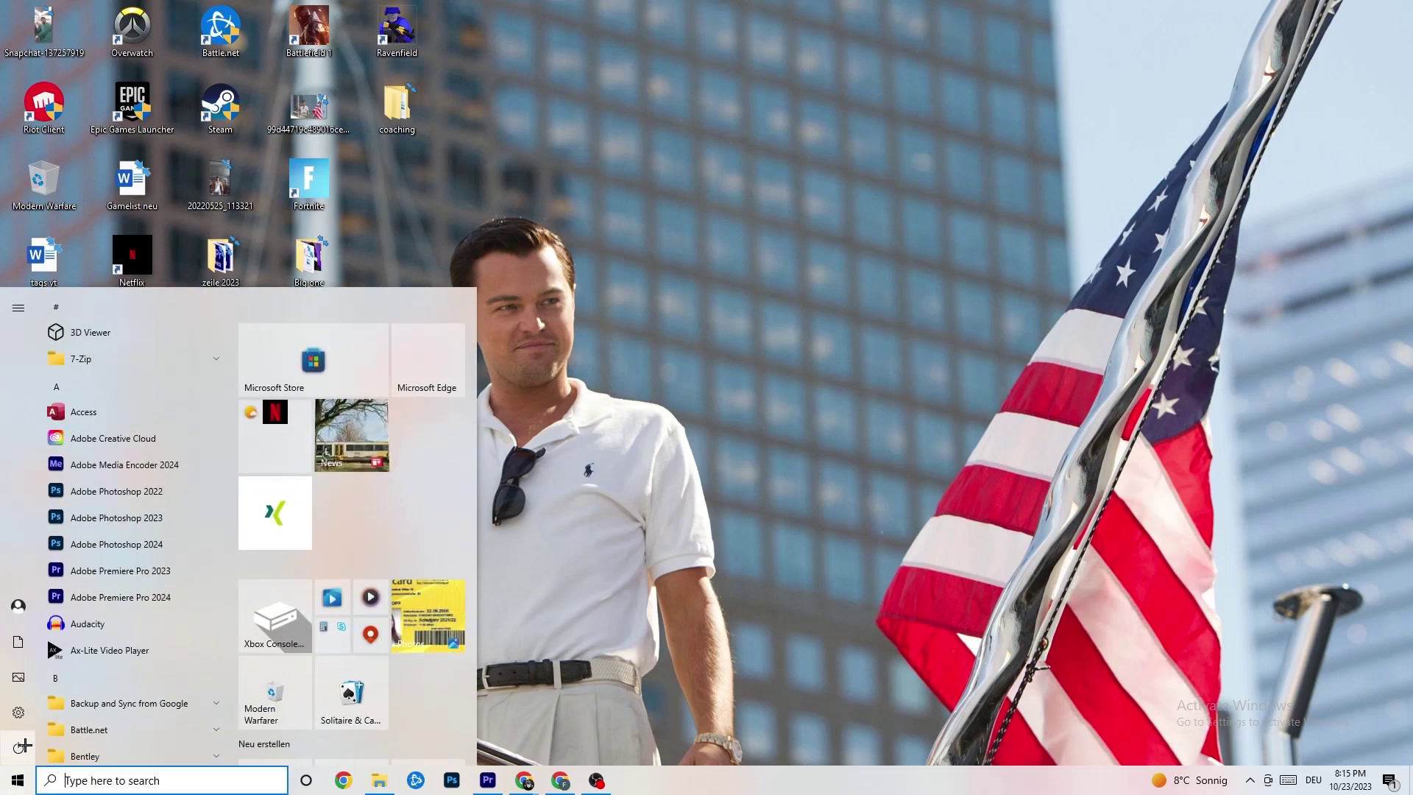
left_click(52, 747)
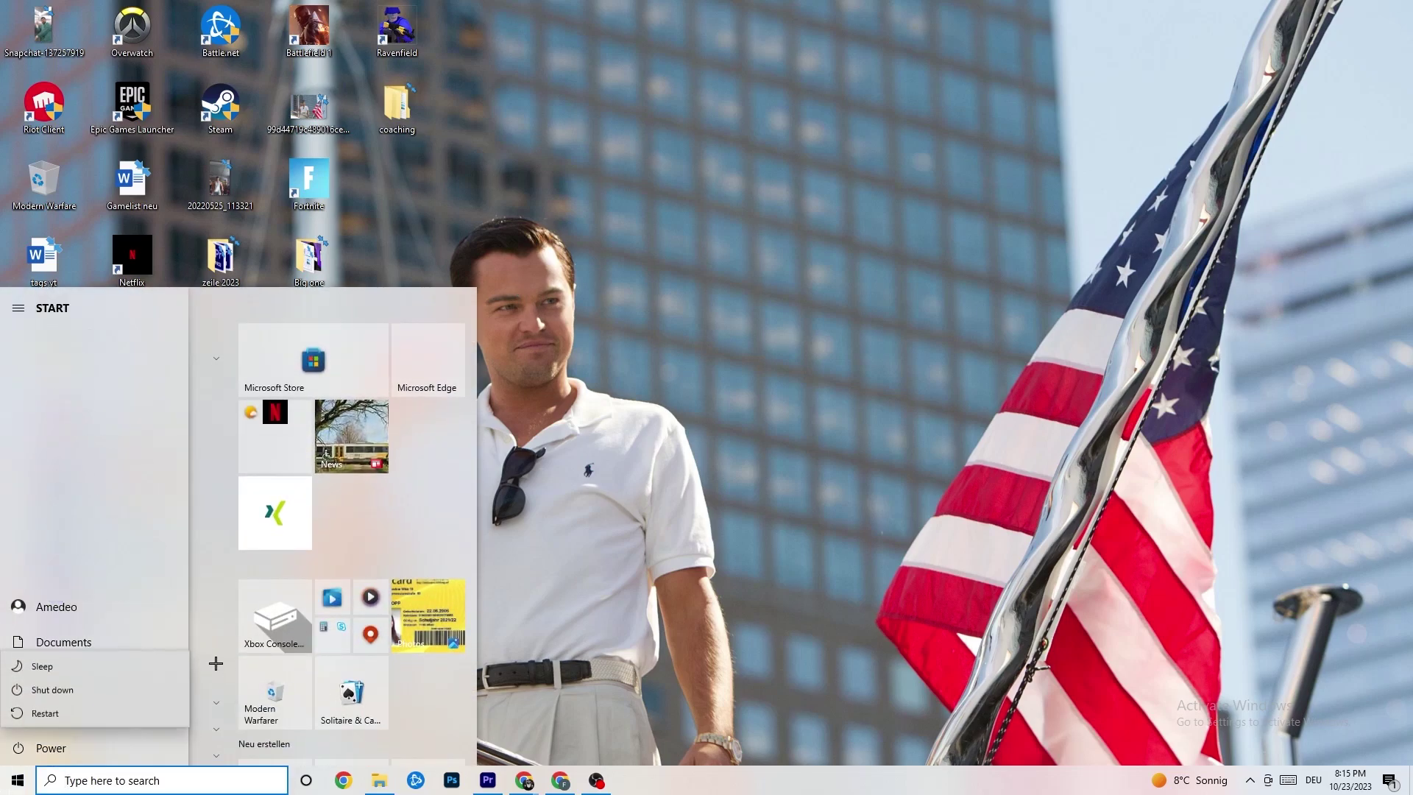
left_click(769, 314)
left_click(692, 297)
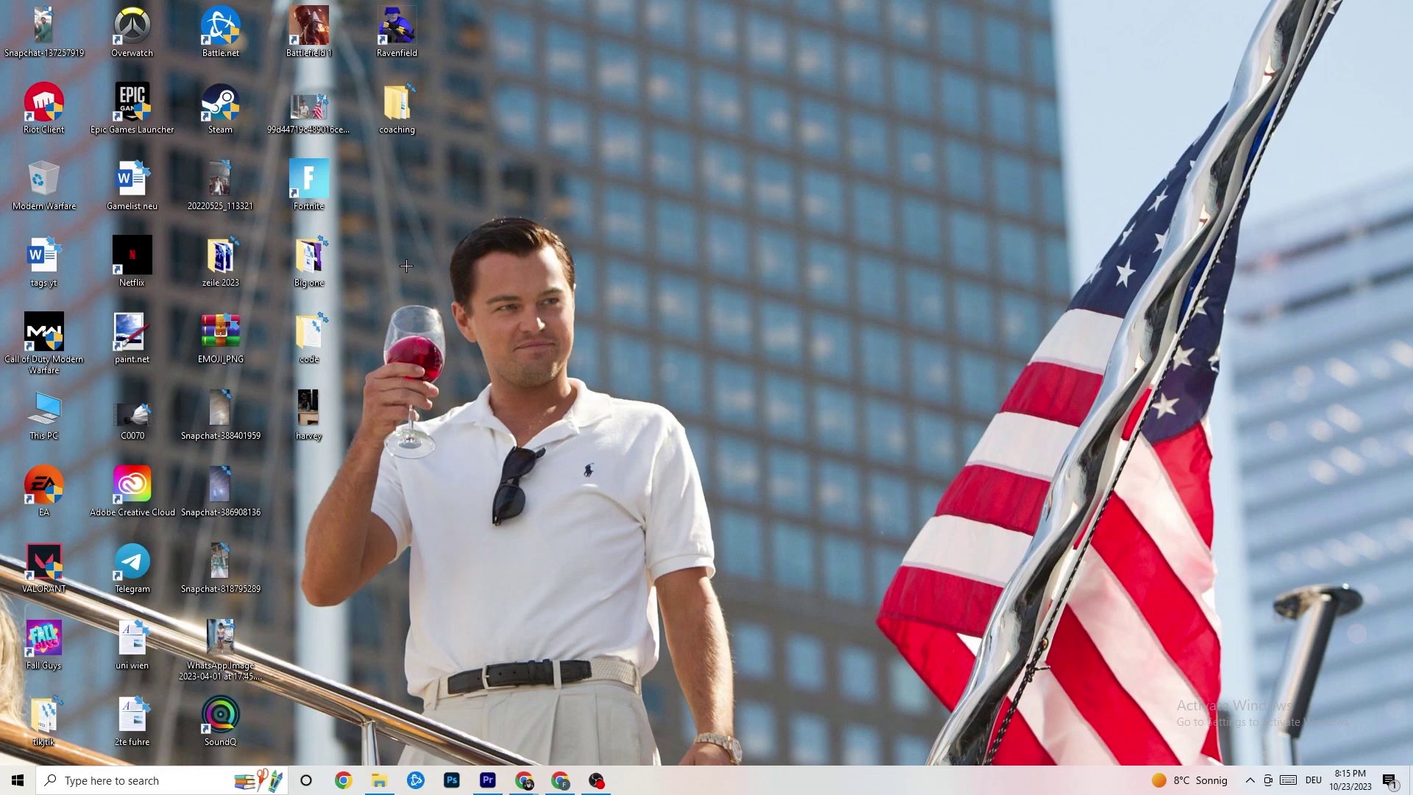